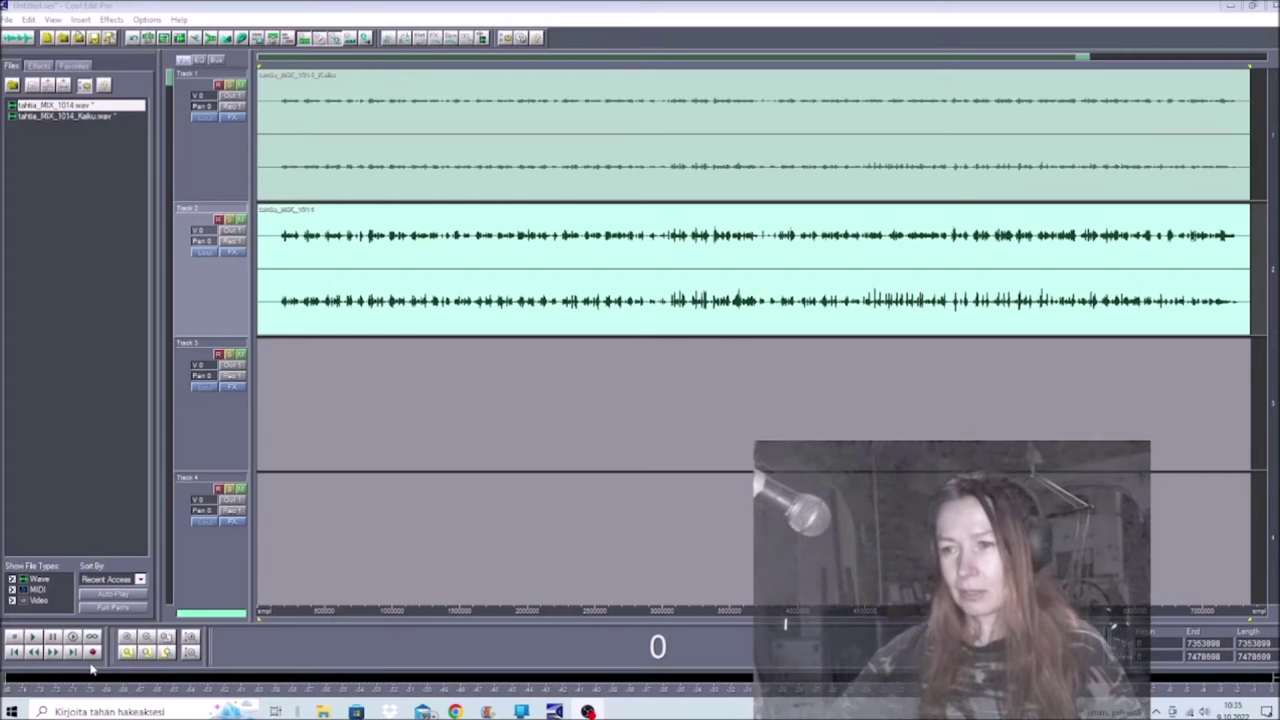
- Play back the two-track mix from the start, stop it, and arm track 3 for recording
left_click(33, 637)
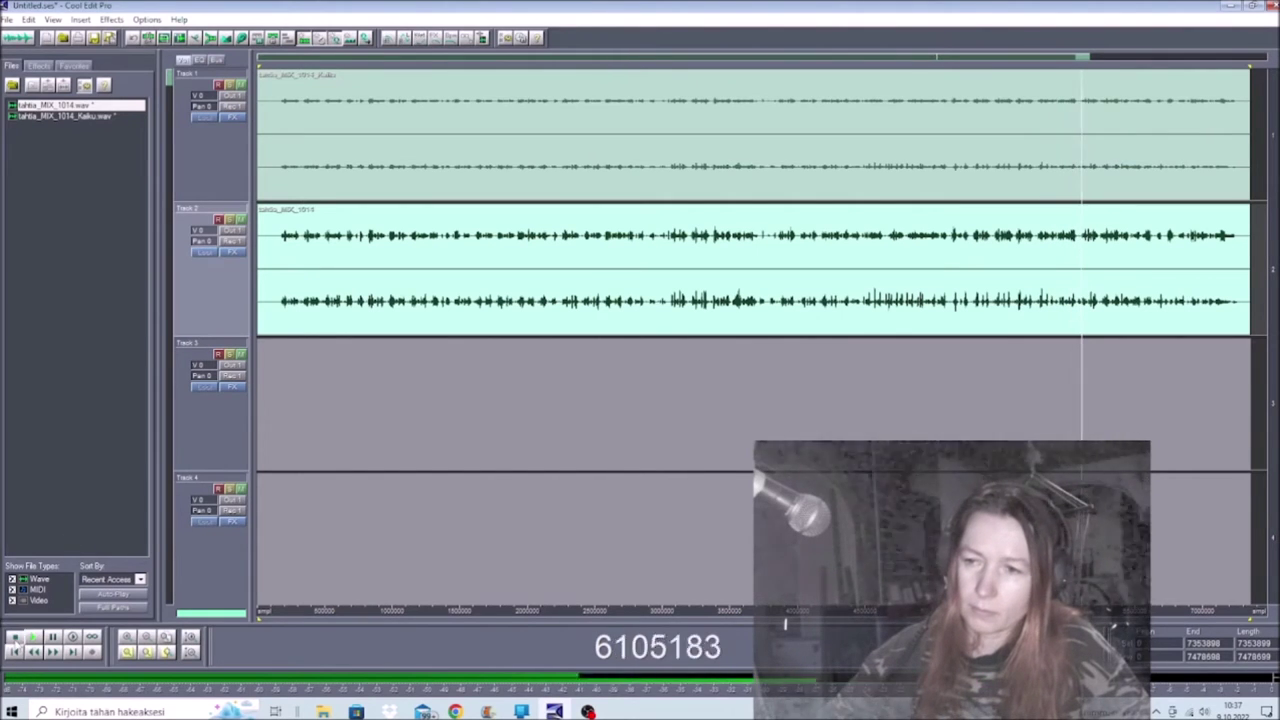
key("space")
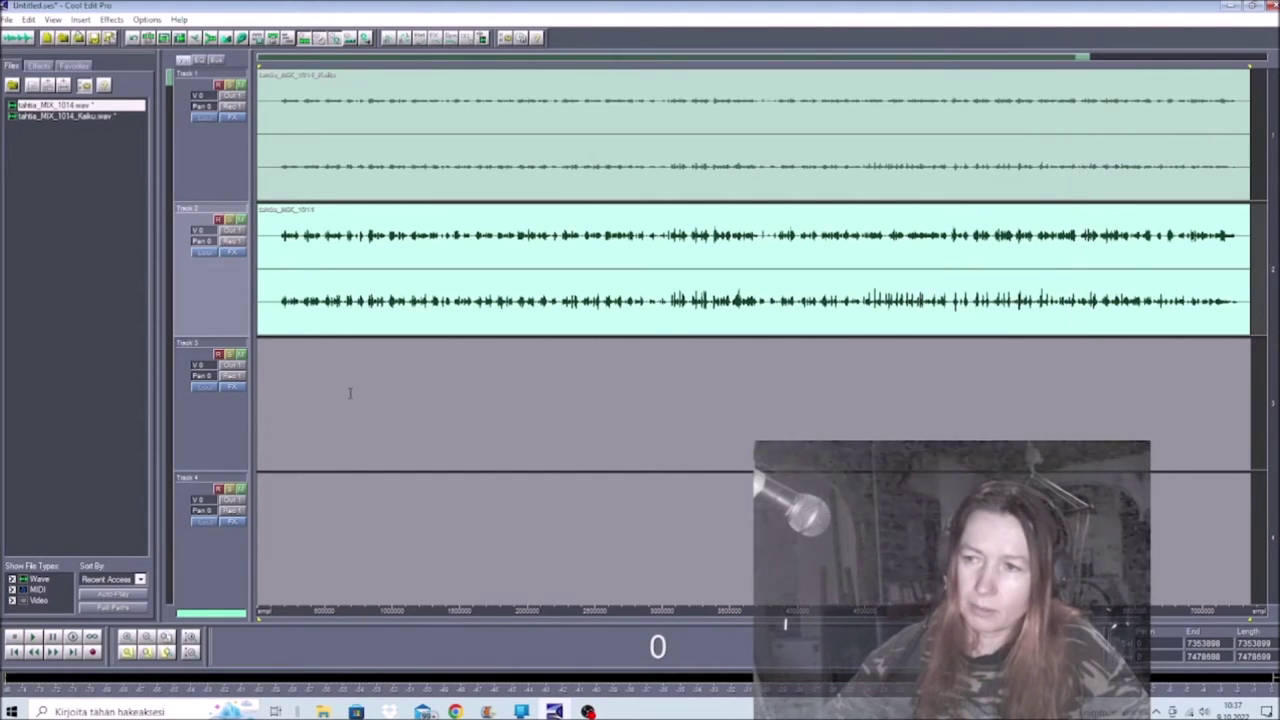
left_click(219, 355)
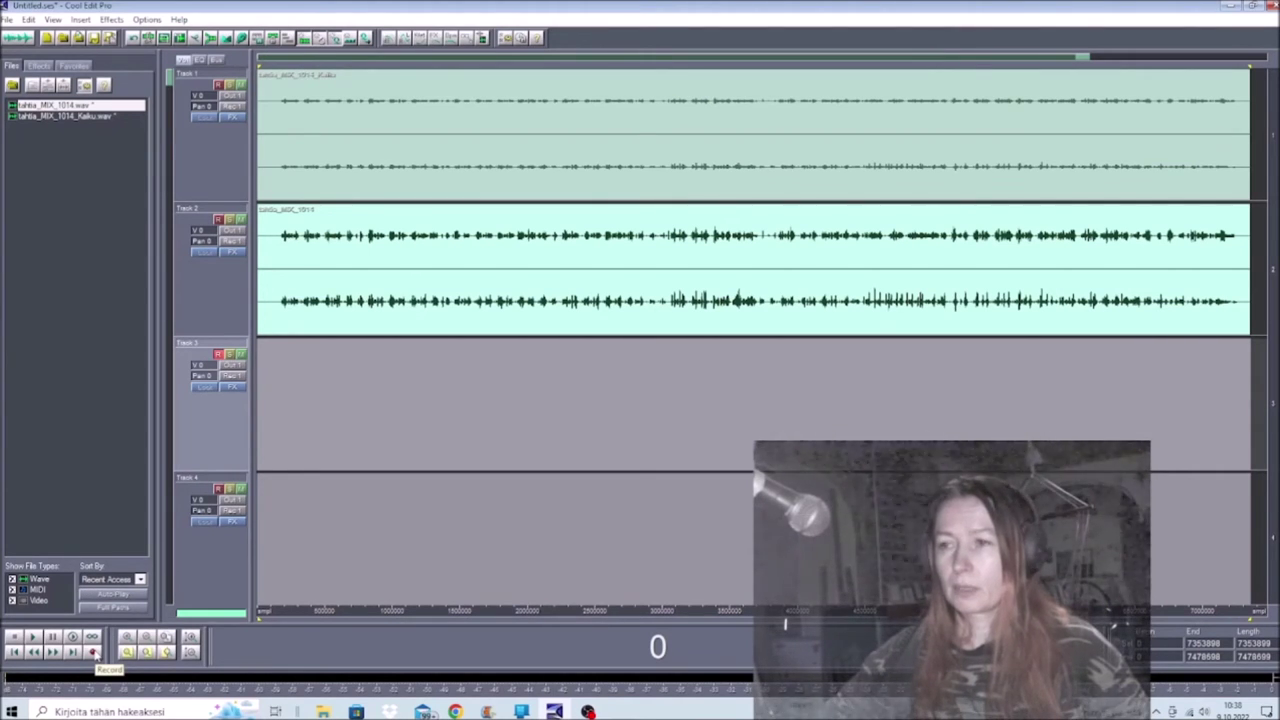
- Record a short take of about 266,000 samples on track 3 and remove its block
left_click(93, 651)
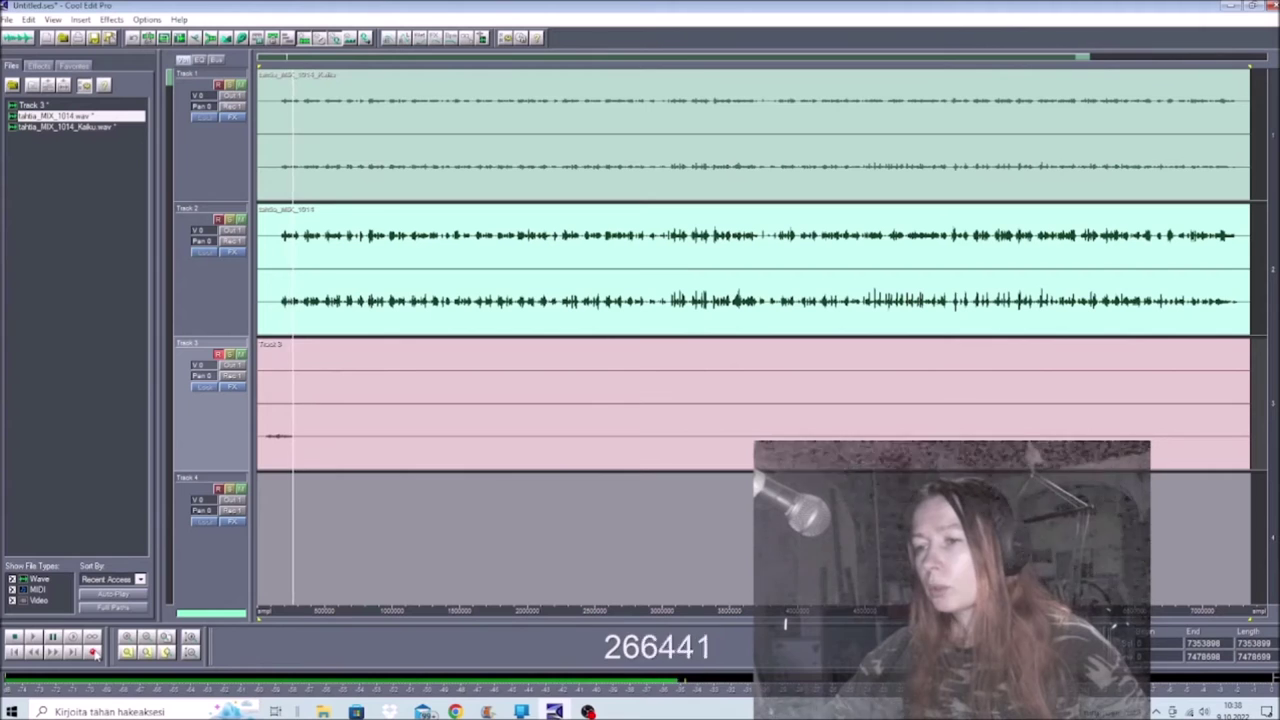
key("space")
right_click(351, 440)
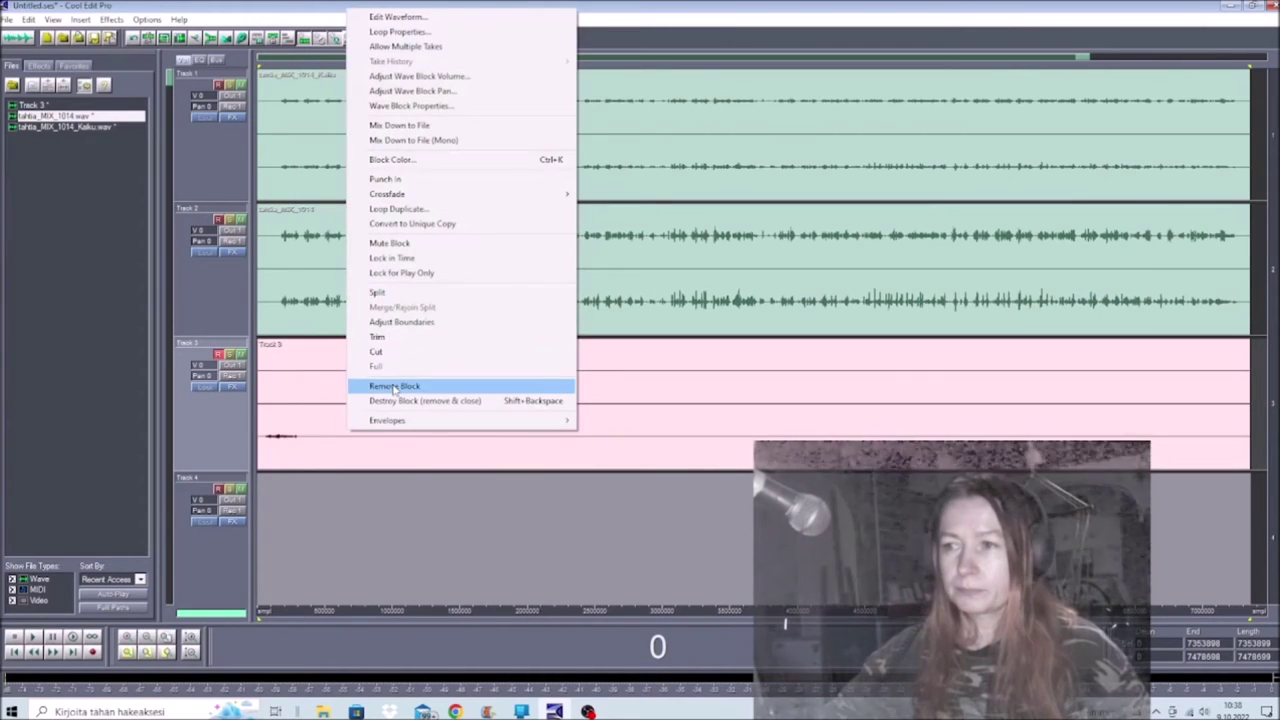
left_click(395, 387)
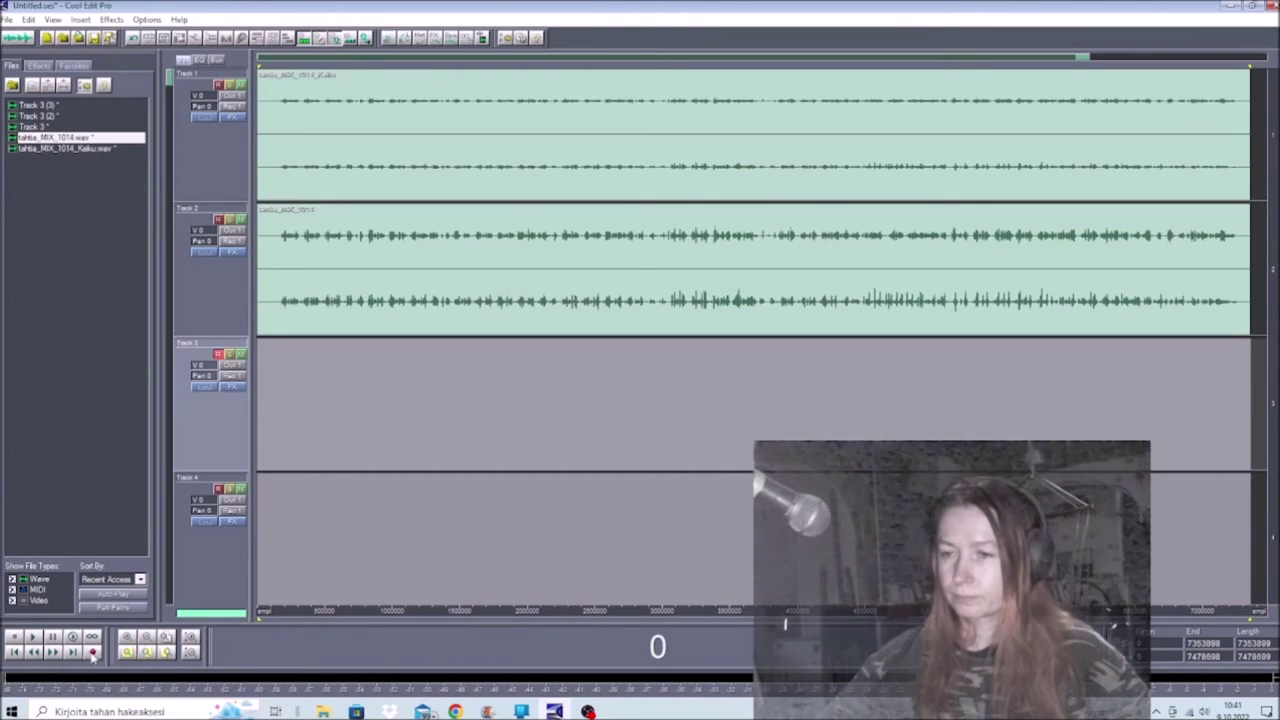
- Record further takes on track 3, stop the last one after about 1,690,000 samples, and remove its block
left_click(92, 652)
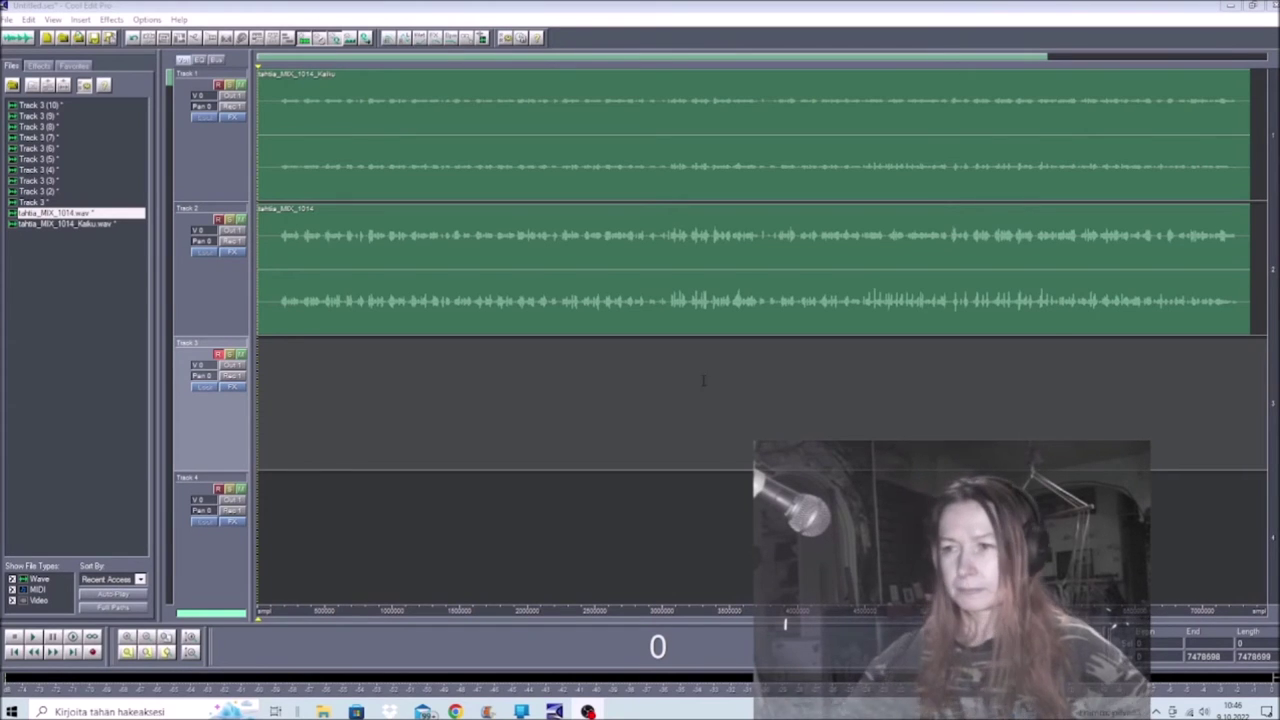
left_click(92, 652)
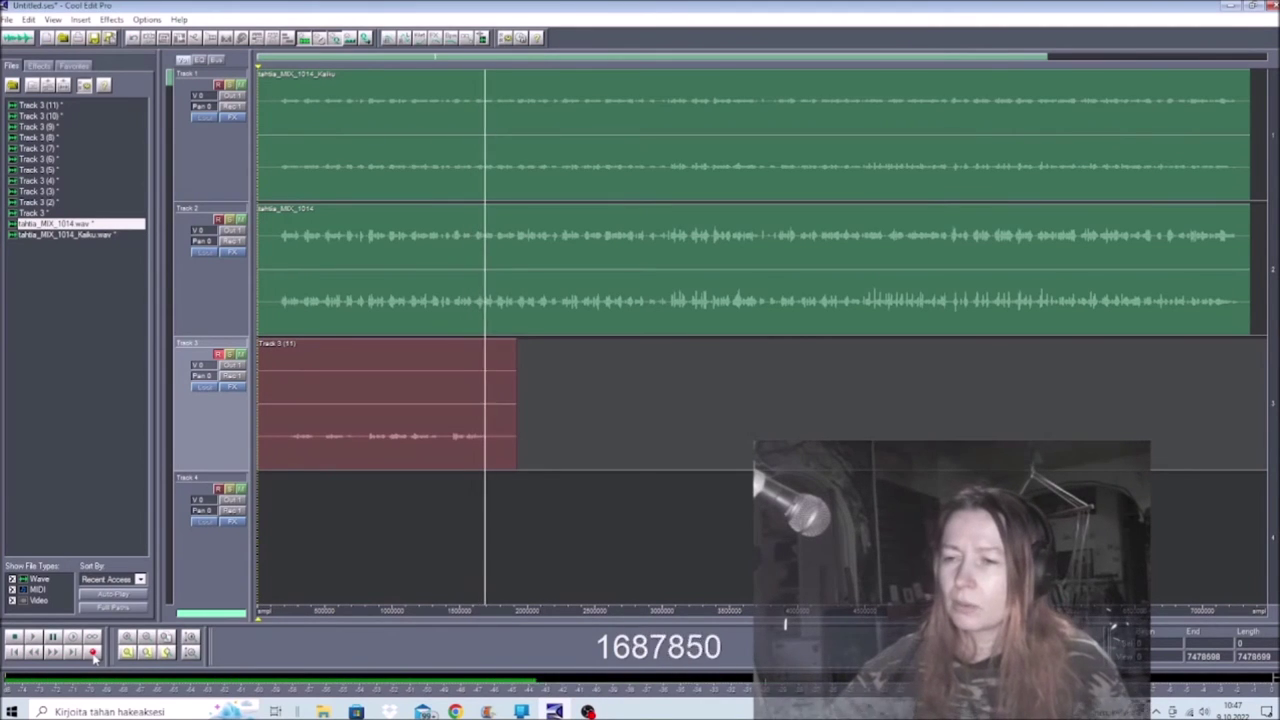
key("space")
right_click(348, 460)
left_click(405, 406)
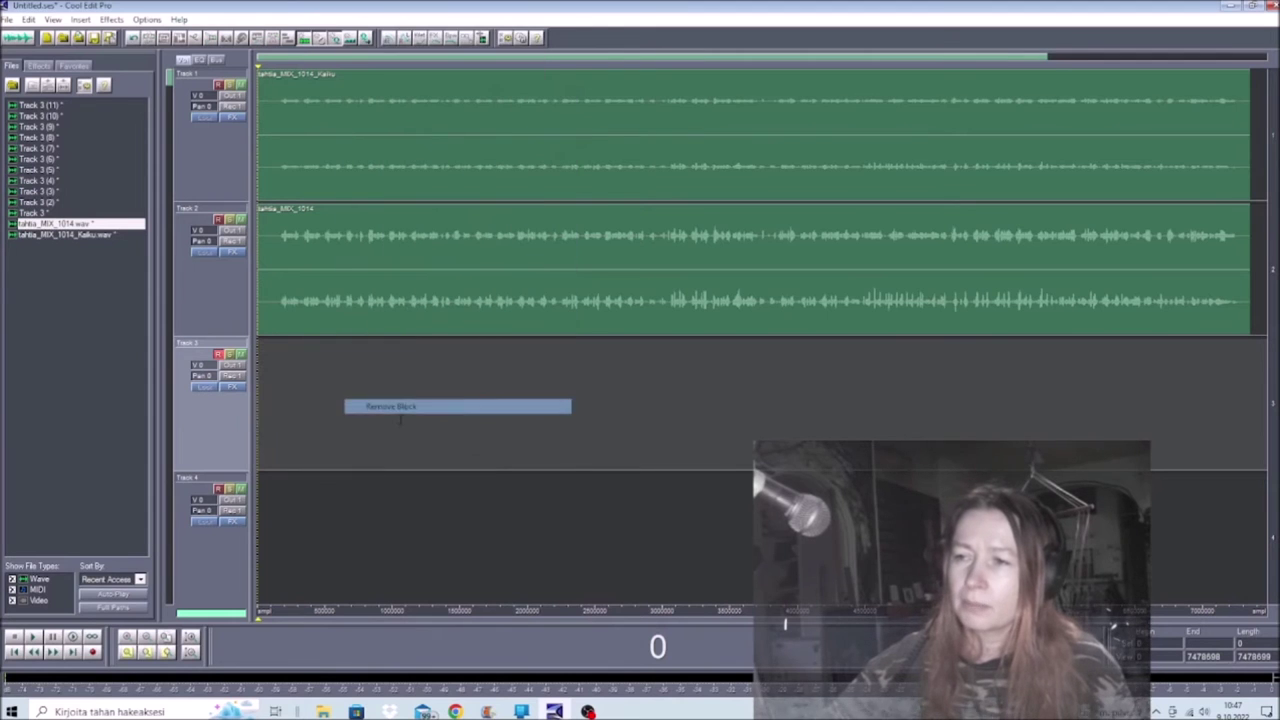
- Record a new take of about 3,280,000 samples on track 3 and remove its block
left_click(93, 652)
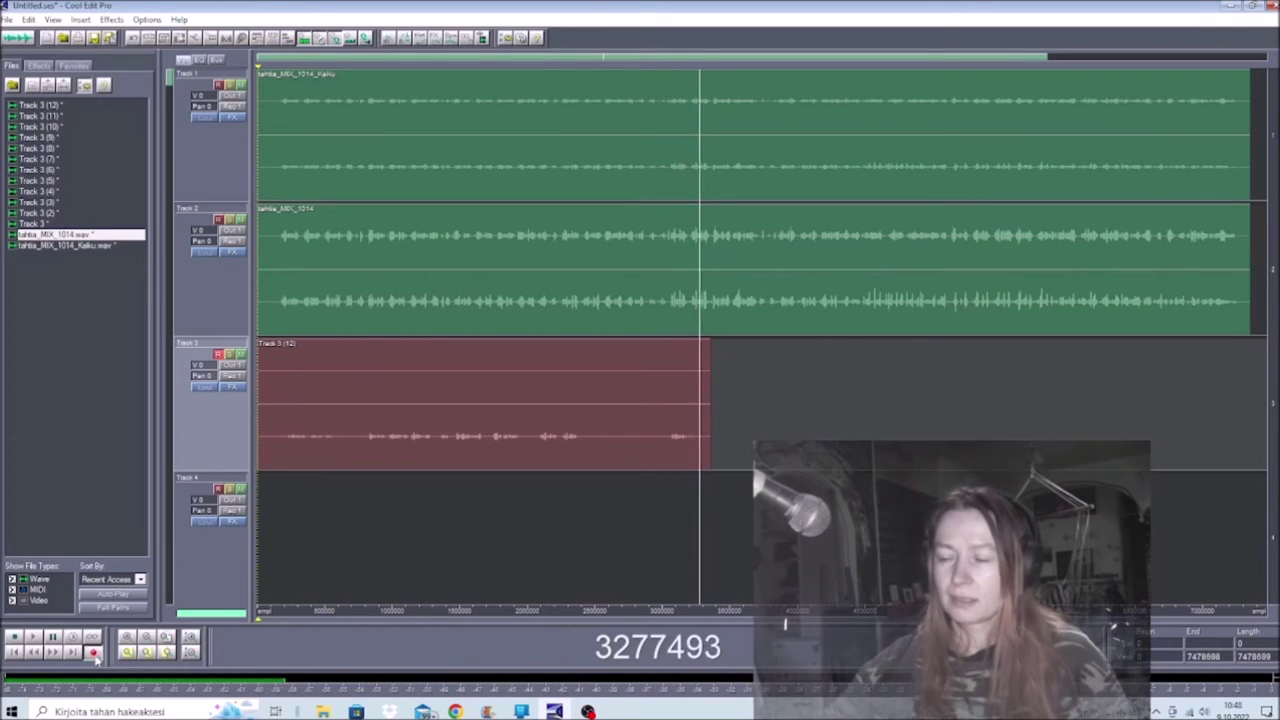
key("space")
right_click(334, 443)
left_click(375, 403)
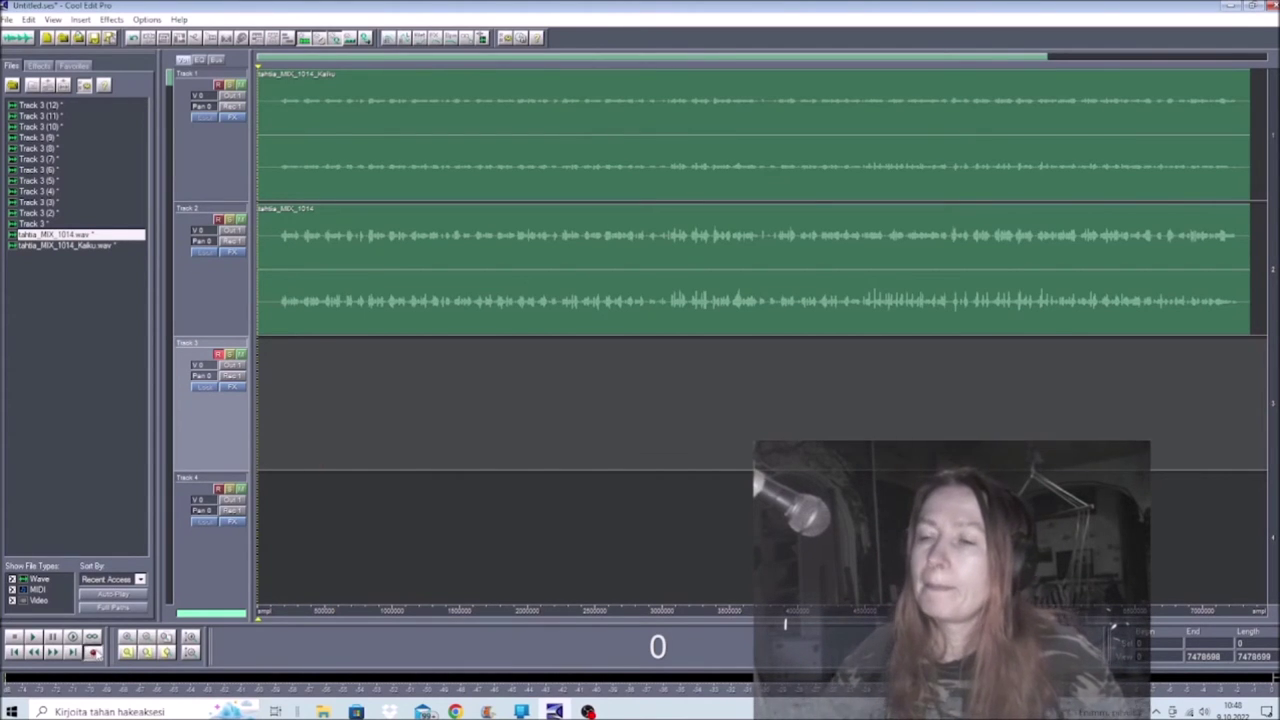
- Retry the recording on track 3, stop after about 1,550,000 samples, and remove the take's block
left_click(93, 652)
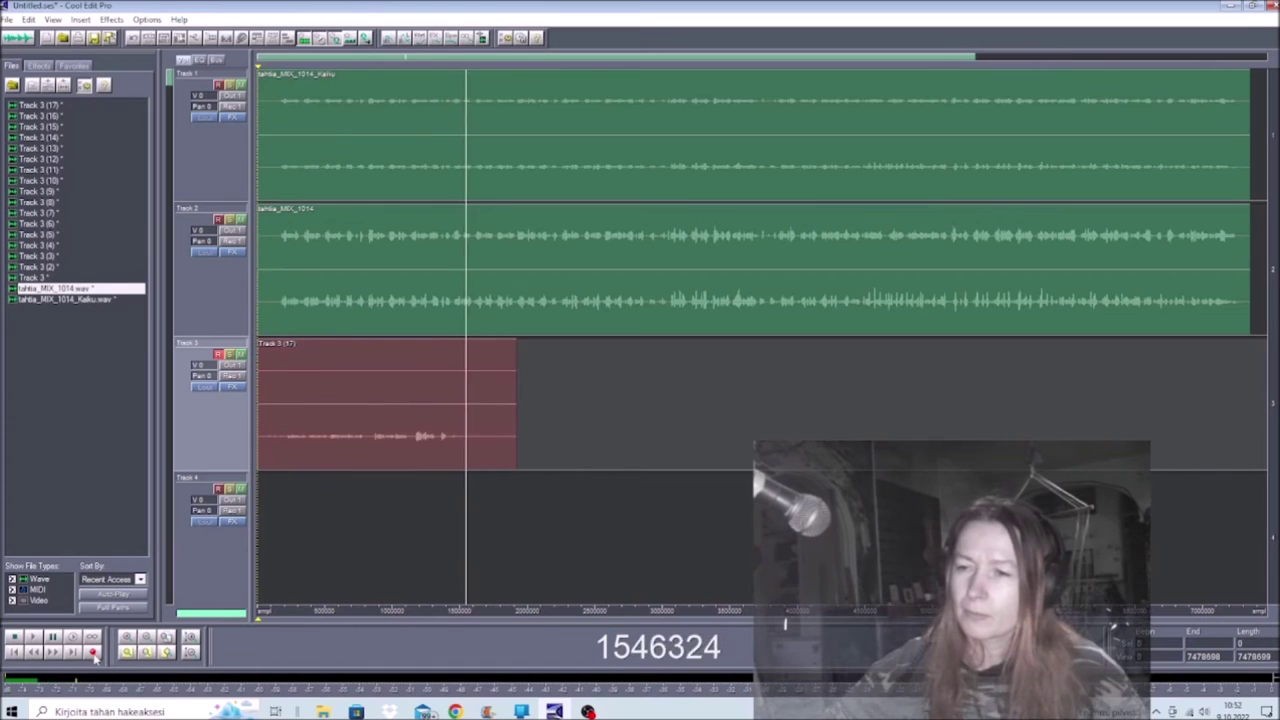
left_click(93, 652)
right_click(390, 417)
left_click(447, 656)
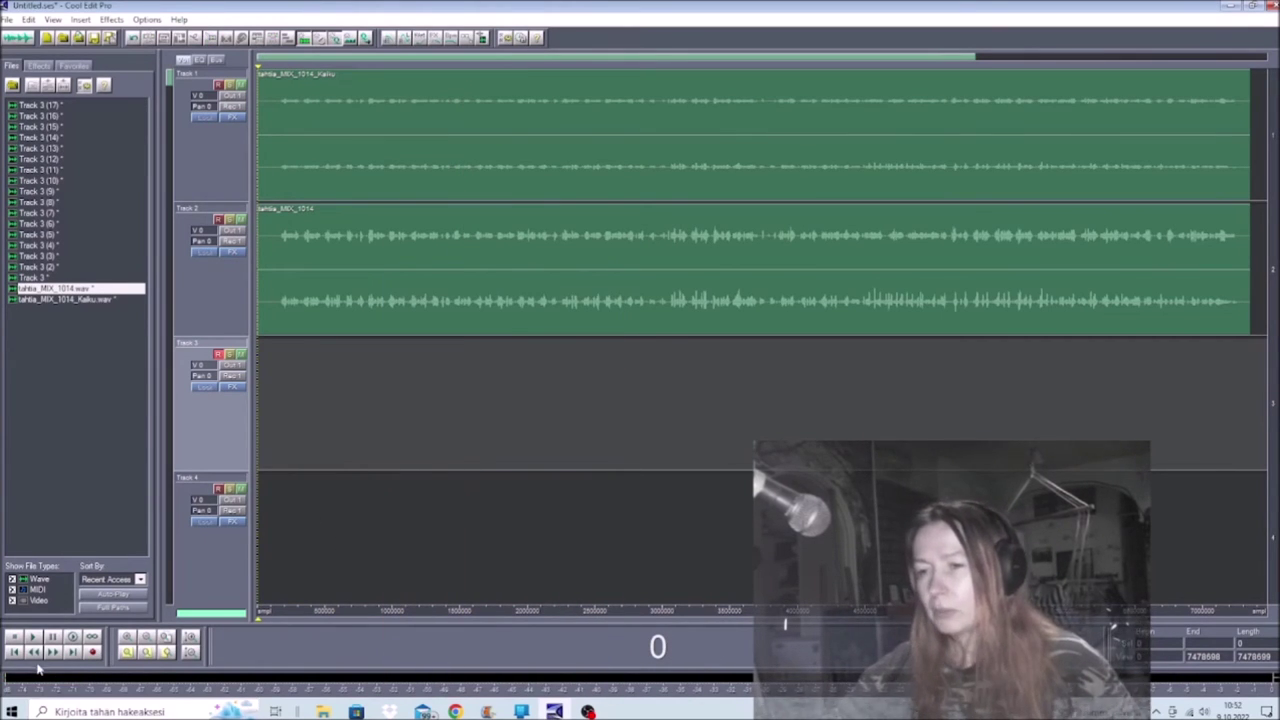
- Record another take of about 2,170,000 samples on track 3 and remove its block from the track
left_click(93, 652)
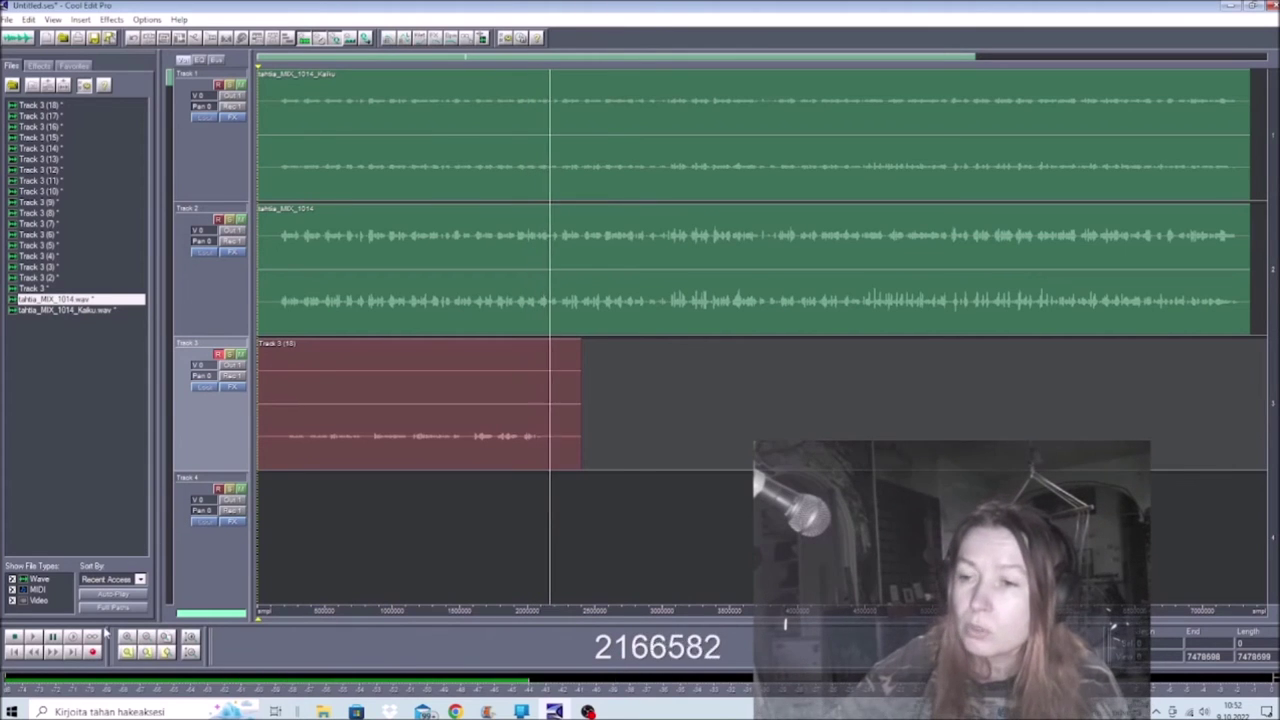
key("space")
right_click(454, 436)
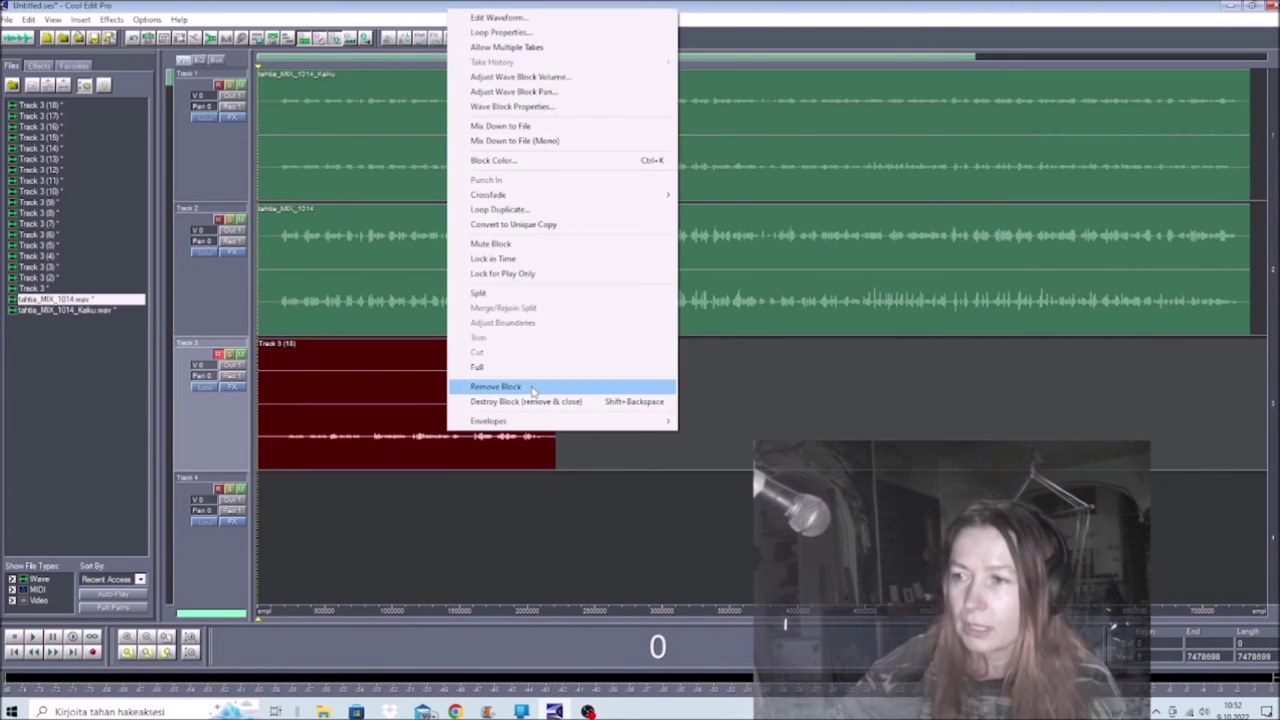
left_click(533, 388)
- Record a full-length take on track 3 to just past the end of the mix, and disarm and mute the track
left_click(93, 652)
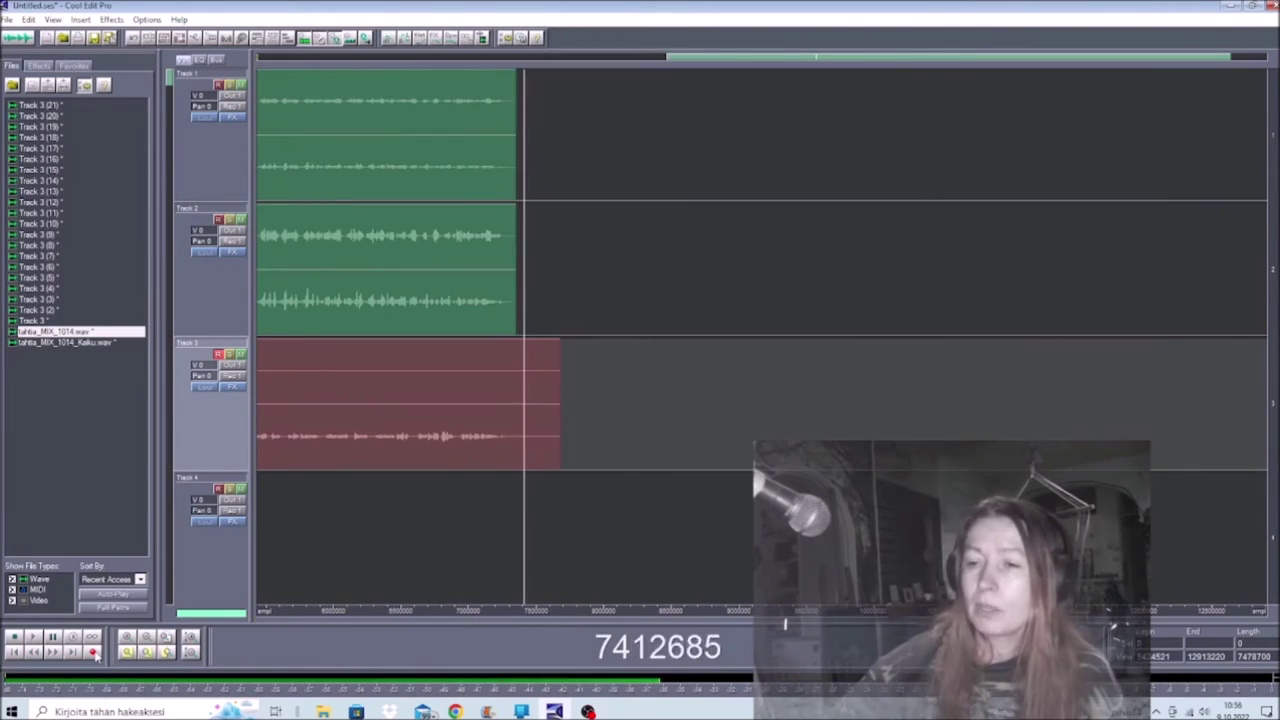
key("space")
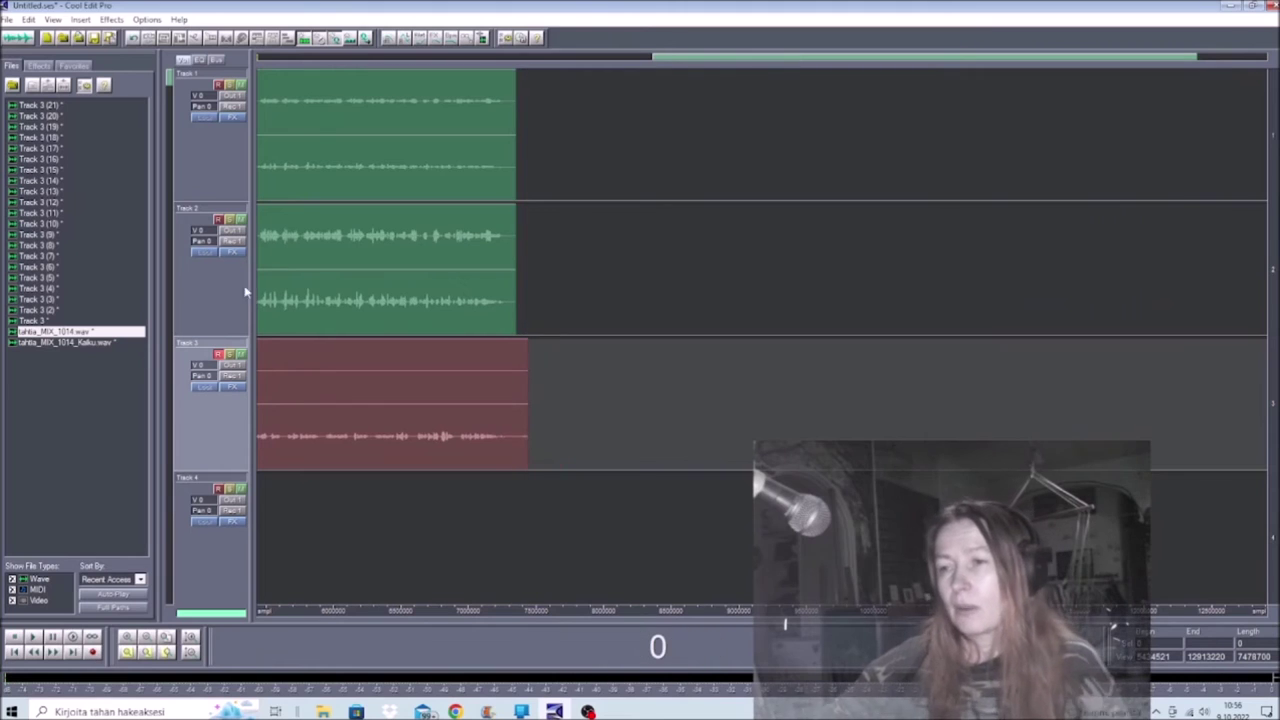
left_click(218, 354)
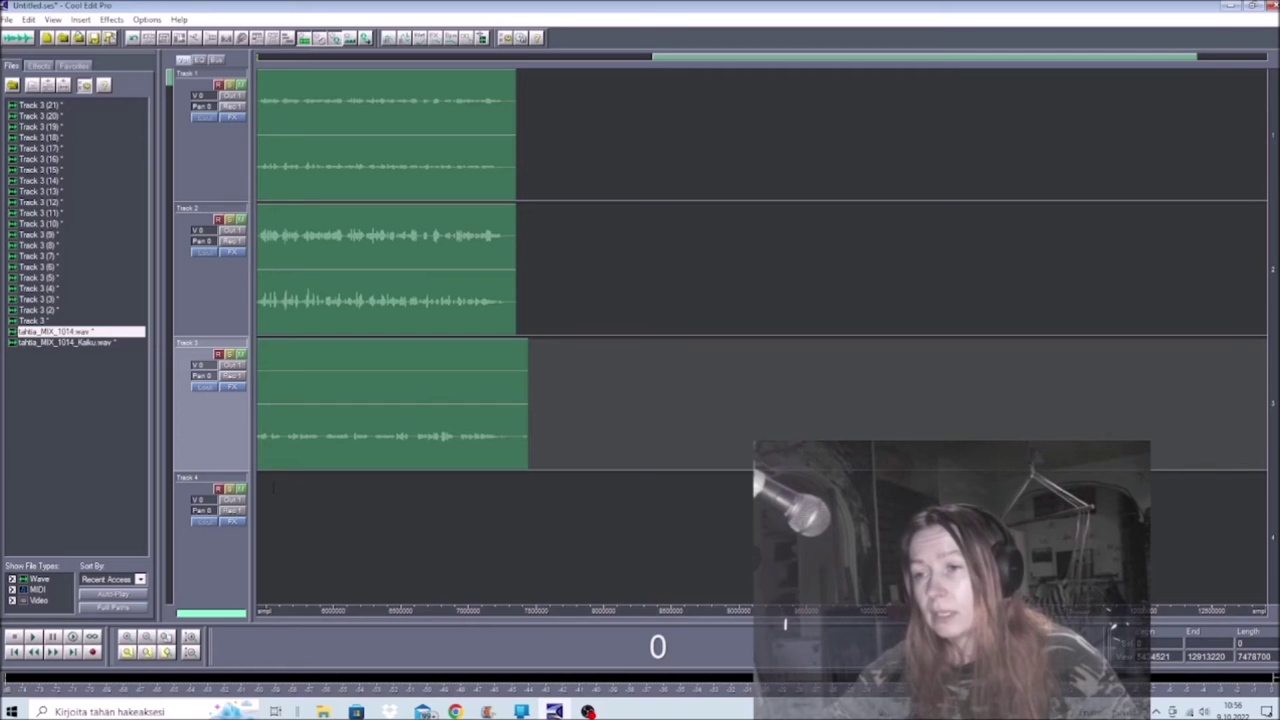
left_click(240, 355)
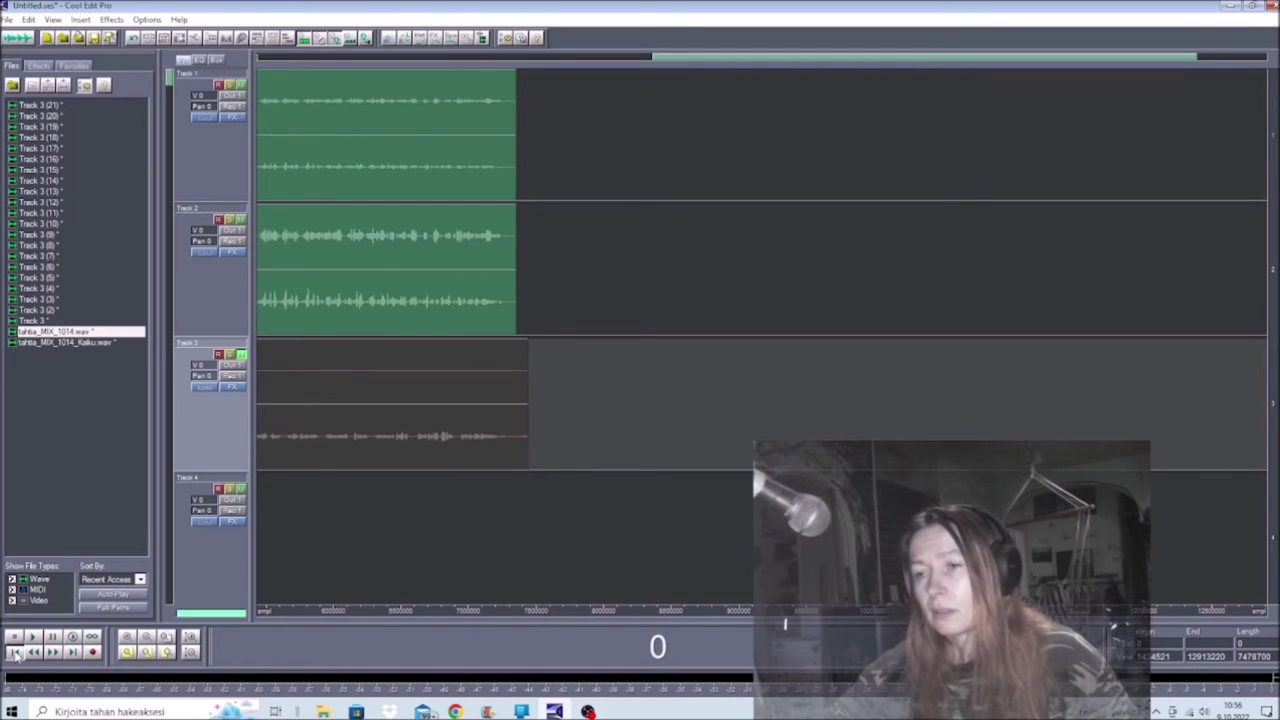
left_click(189, 635)
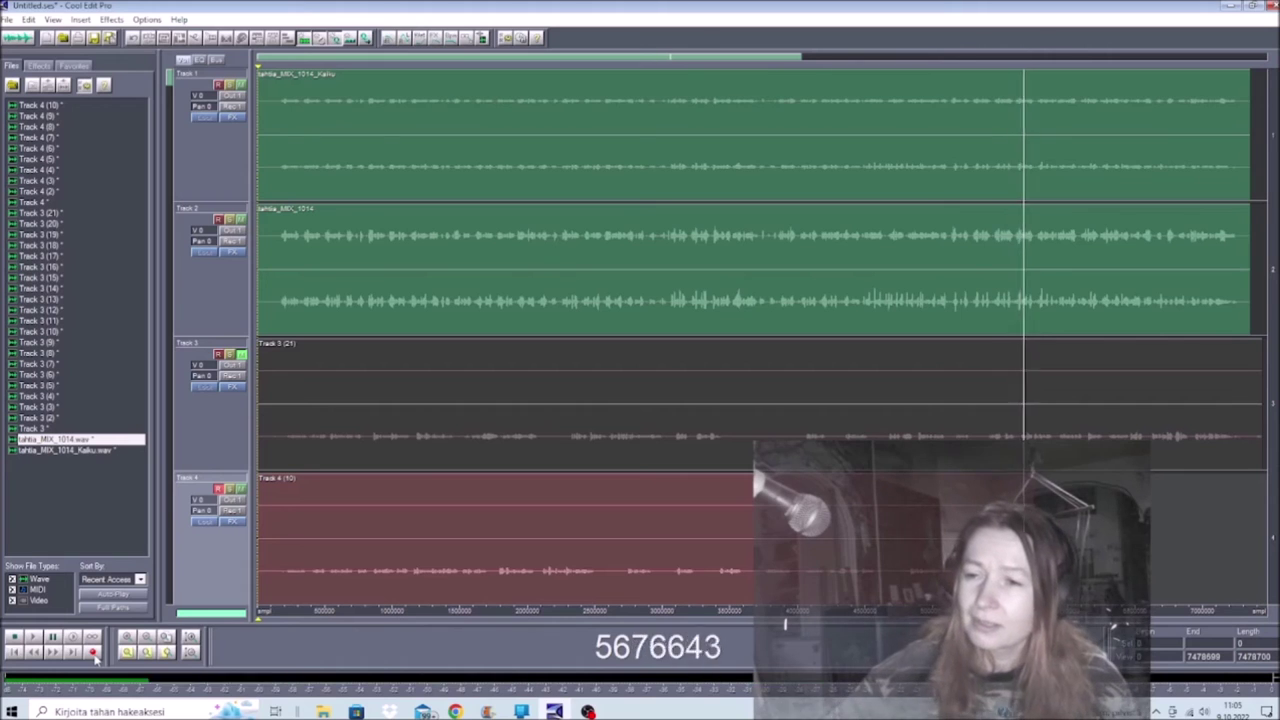
- Stop the track 4 recording after about 5,680,000 samples and remove the take's block
left_click(93, 653)
right_click(495, 522)
left_click(545, 468)
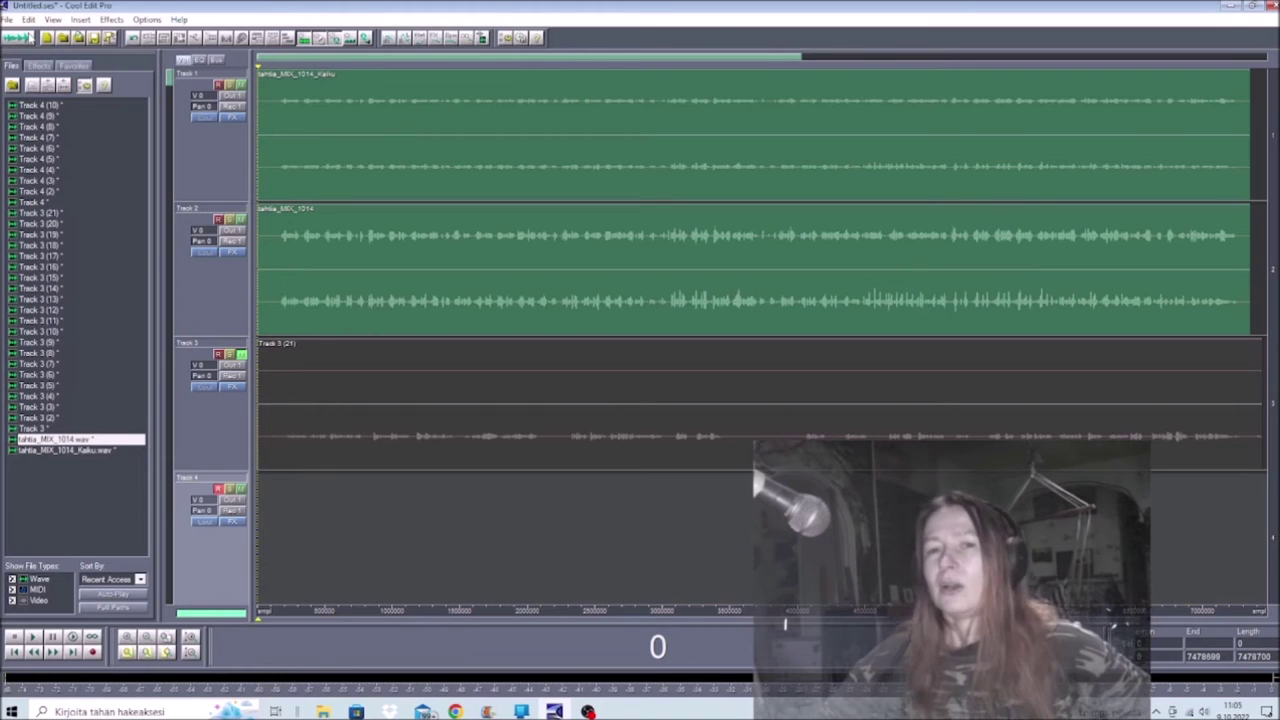
- Undo the block removal on track 4 and open the restored take's waveform for editing
left_click(29, 19)
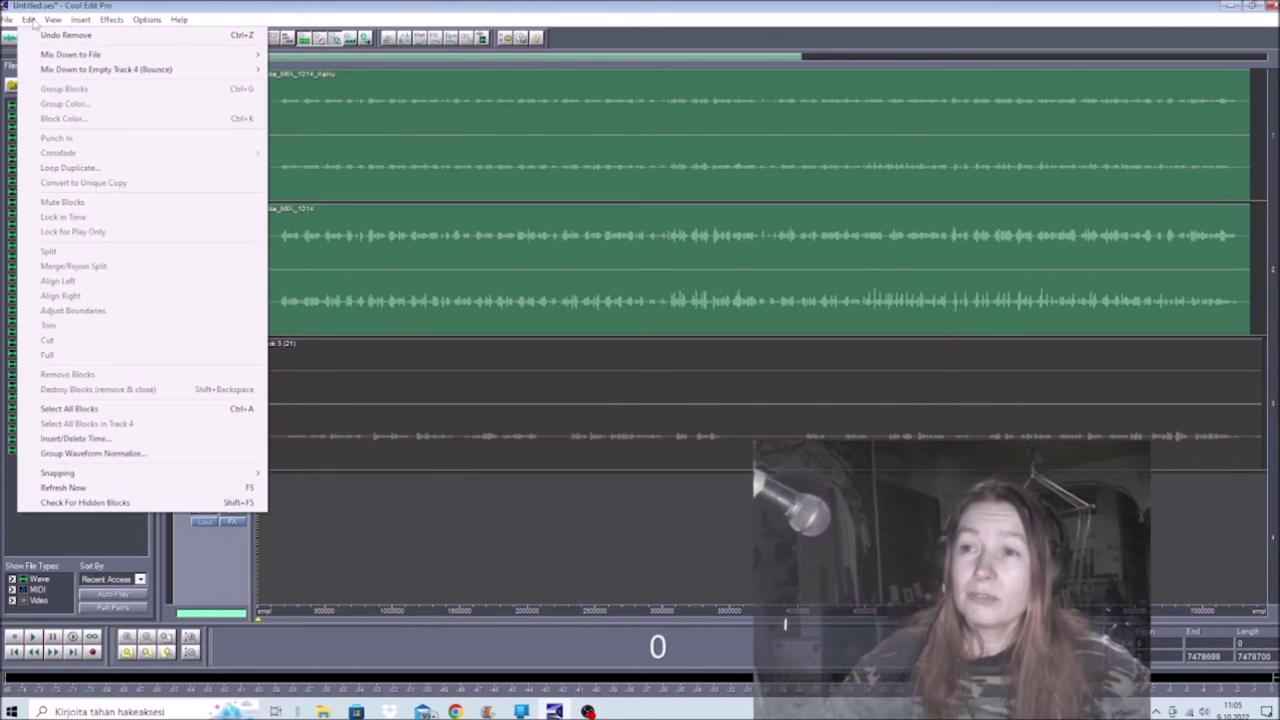
left_click(46, 36)
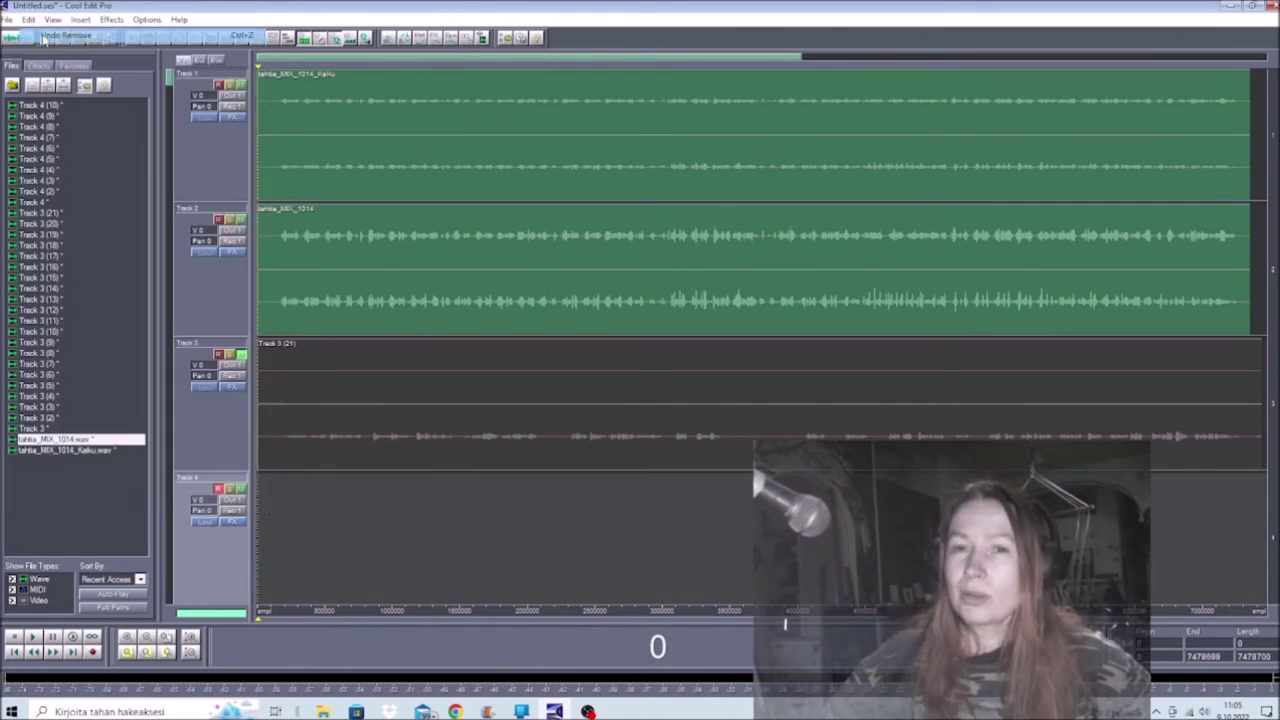
double_click(626, 533)
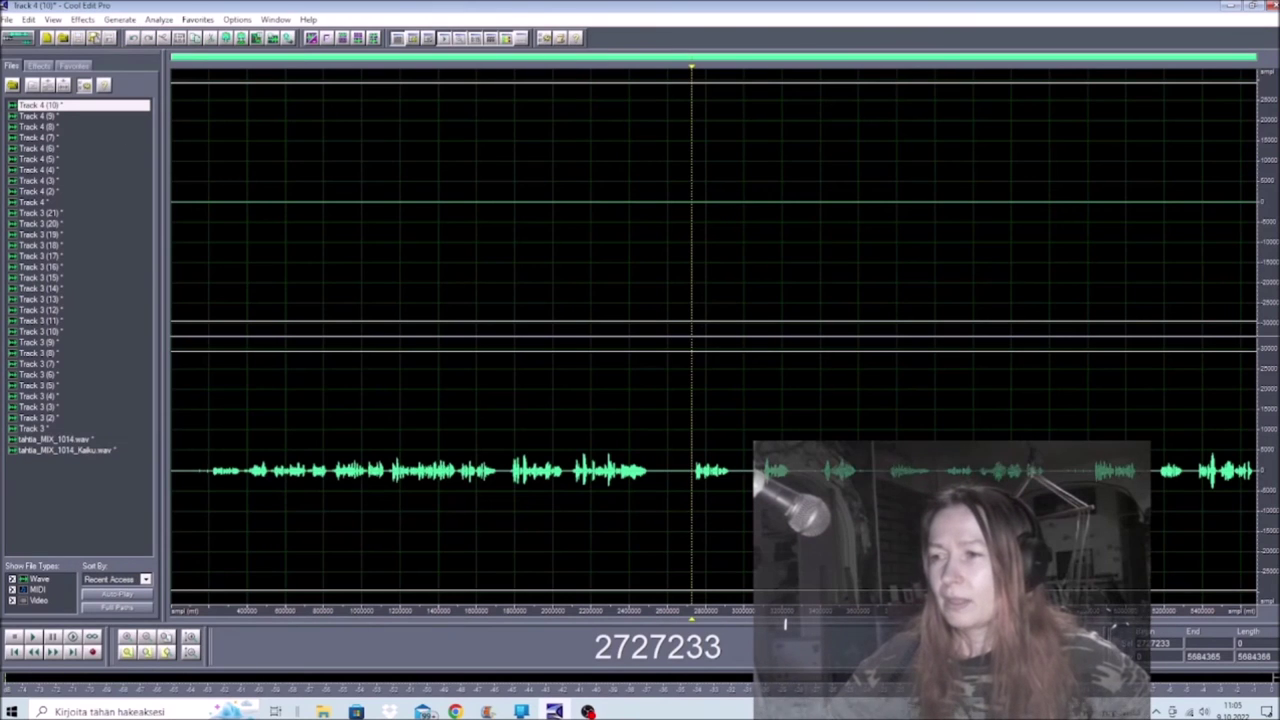
- Copy the take's entire right-channel waveform and paste it into the empty left channel
double_click(394, 589)
right_click(394, 585)
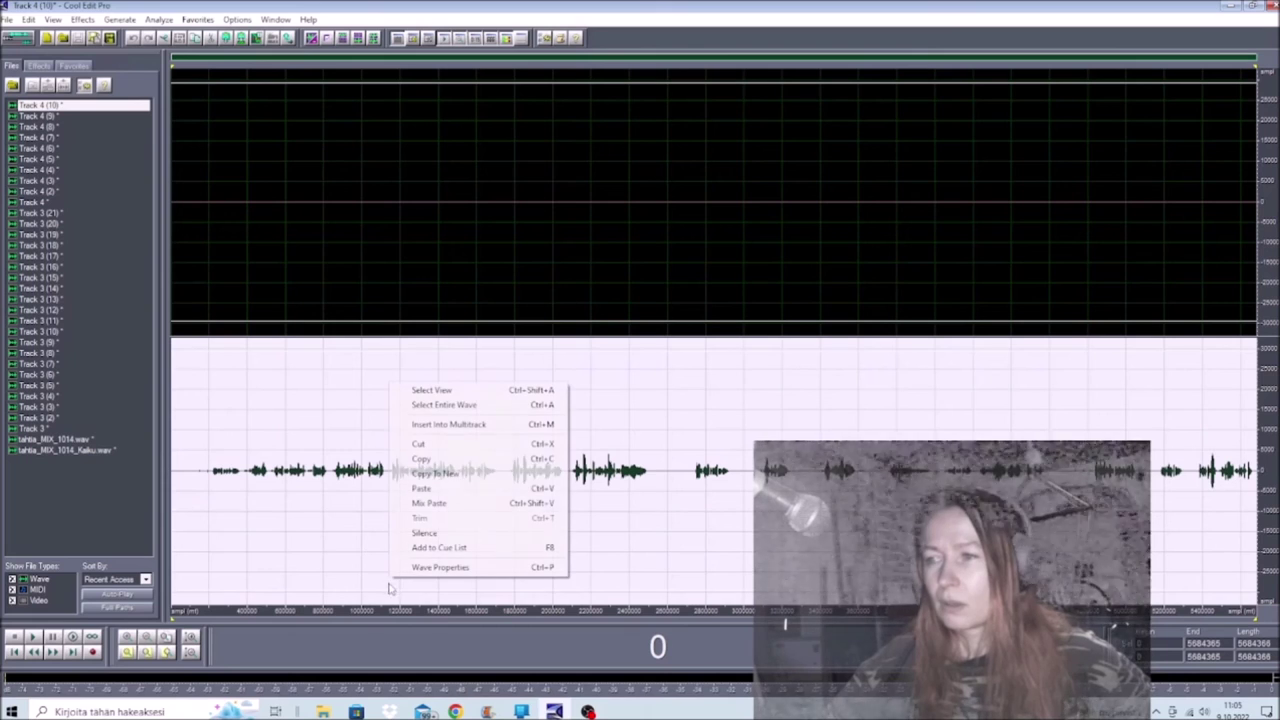
left_click(468, 463)
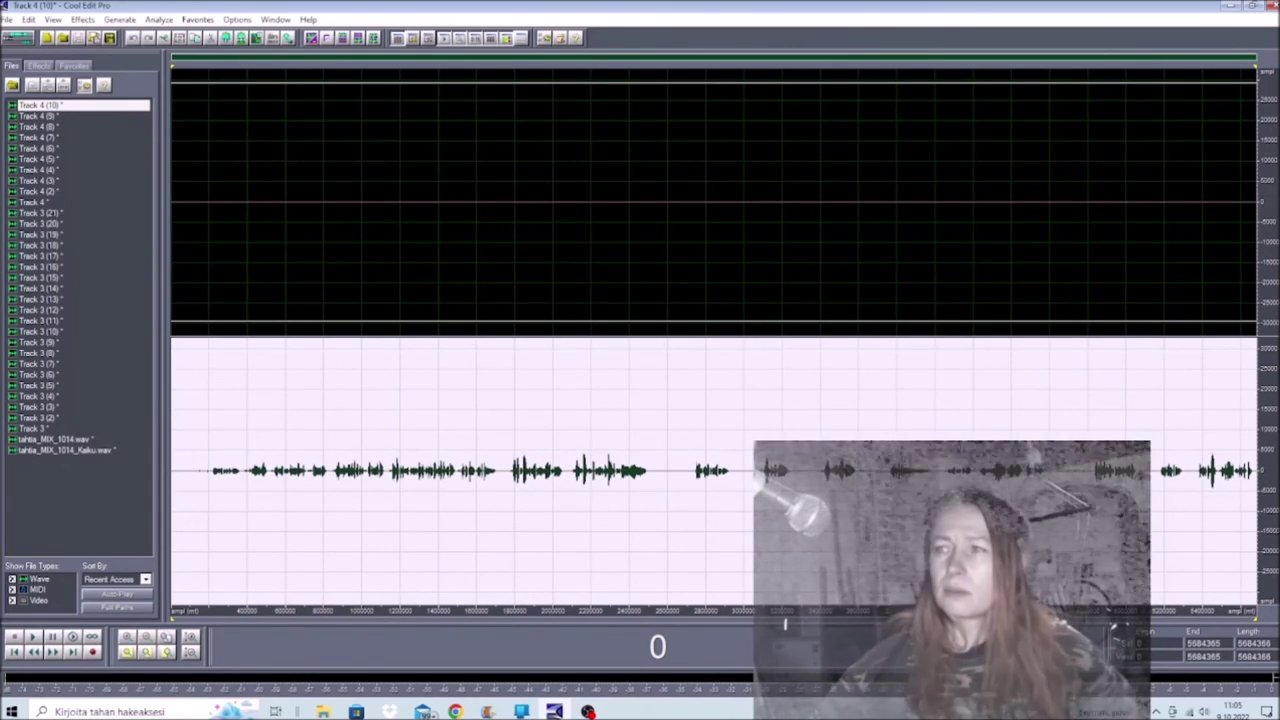
double_click(349, 100)
right_click(344, 95)
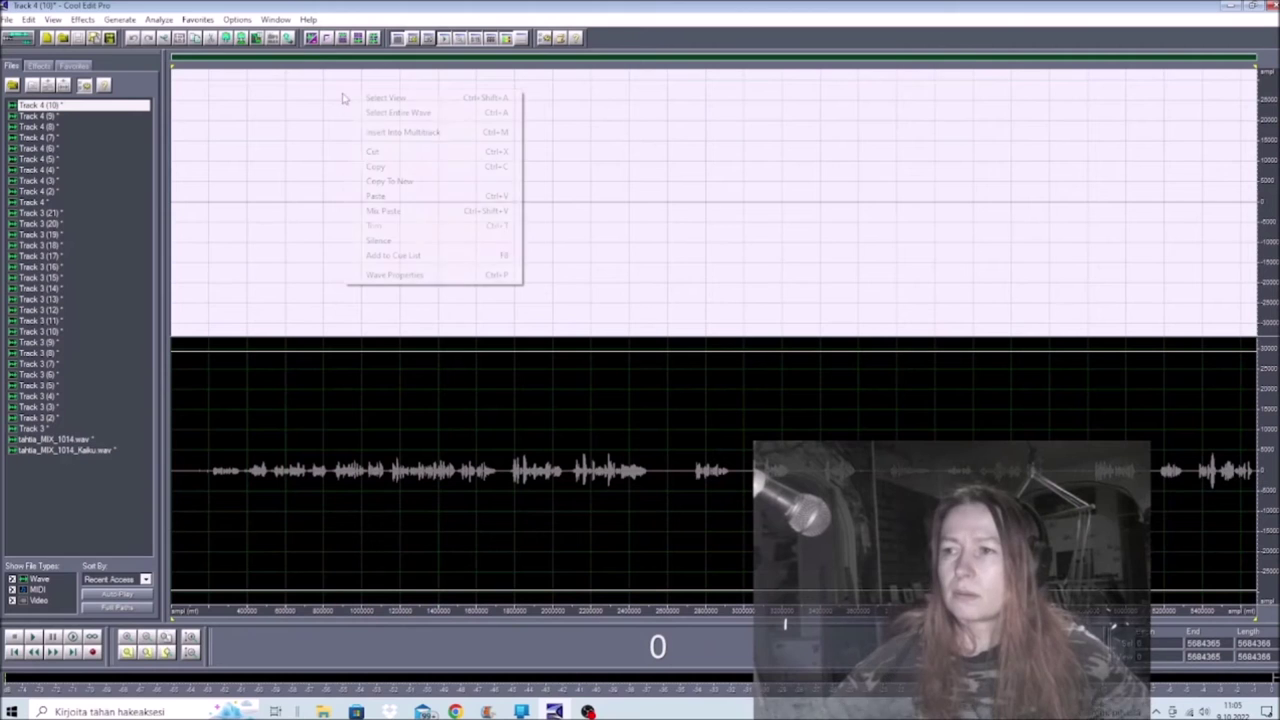
left_click(421, 197)
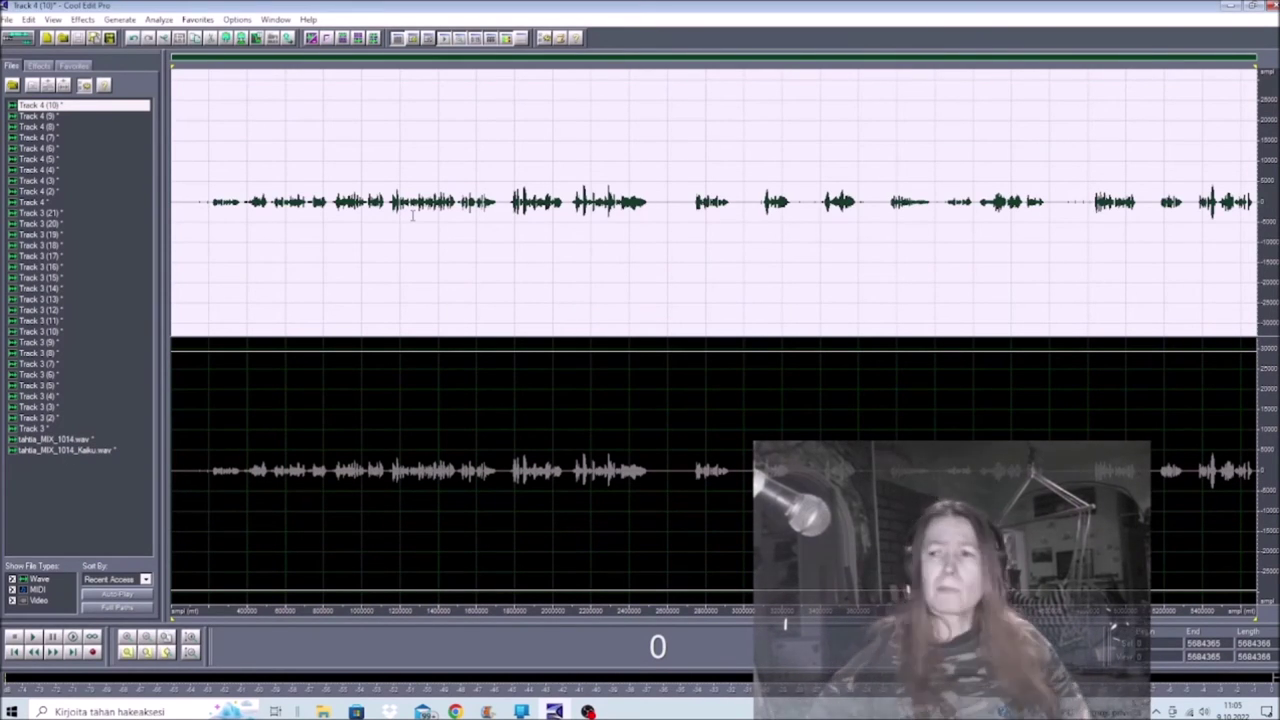
left_click(315, 250)
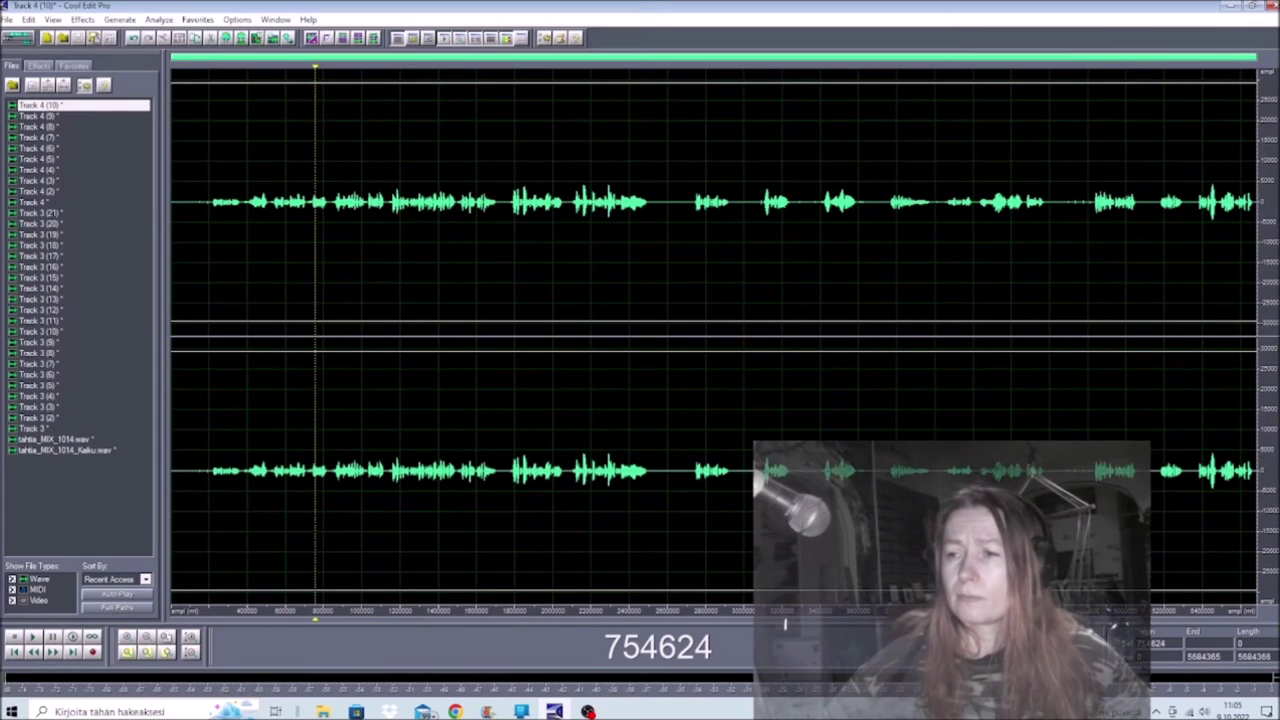
- Return to the multitrack view and remove the edited take's block from track 4
key("F12")
right_click(413, 537)
left_click(462, 493)
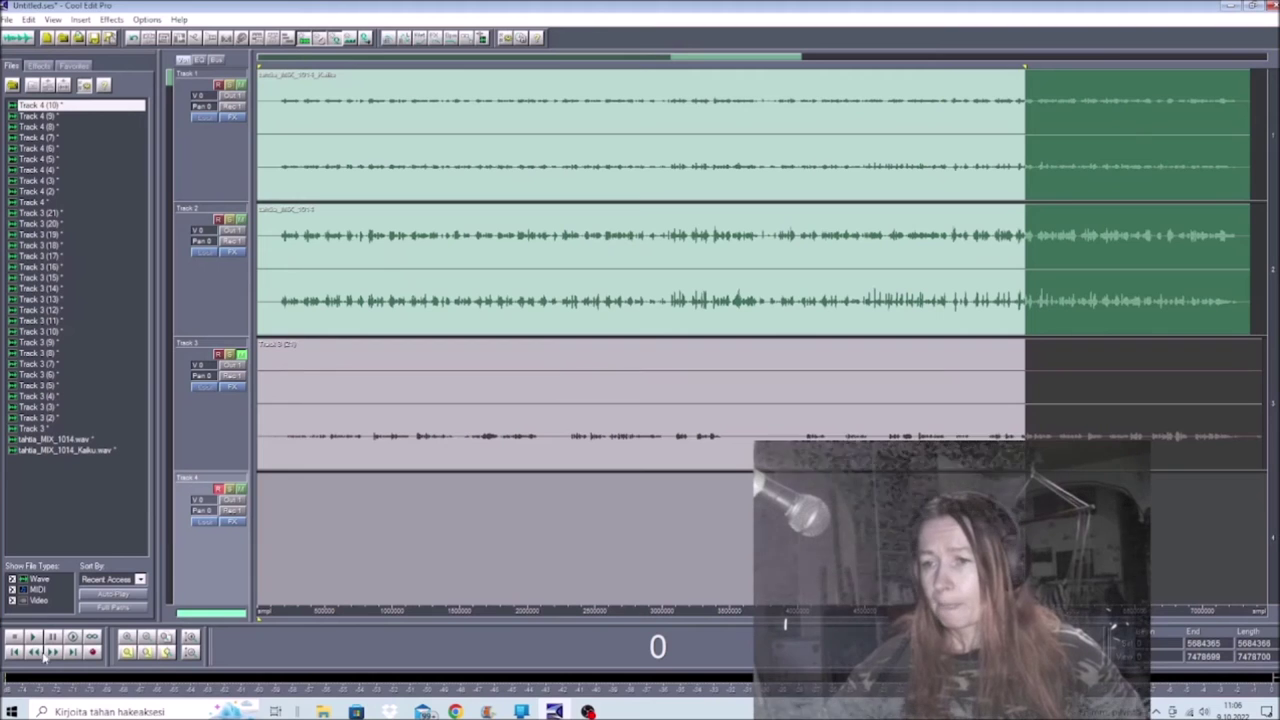
- Return to the session's beginning, record new takes on track 4, and remove the latest take's block
left_click(14, 651)
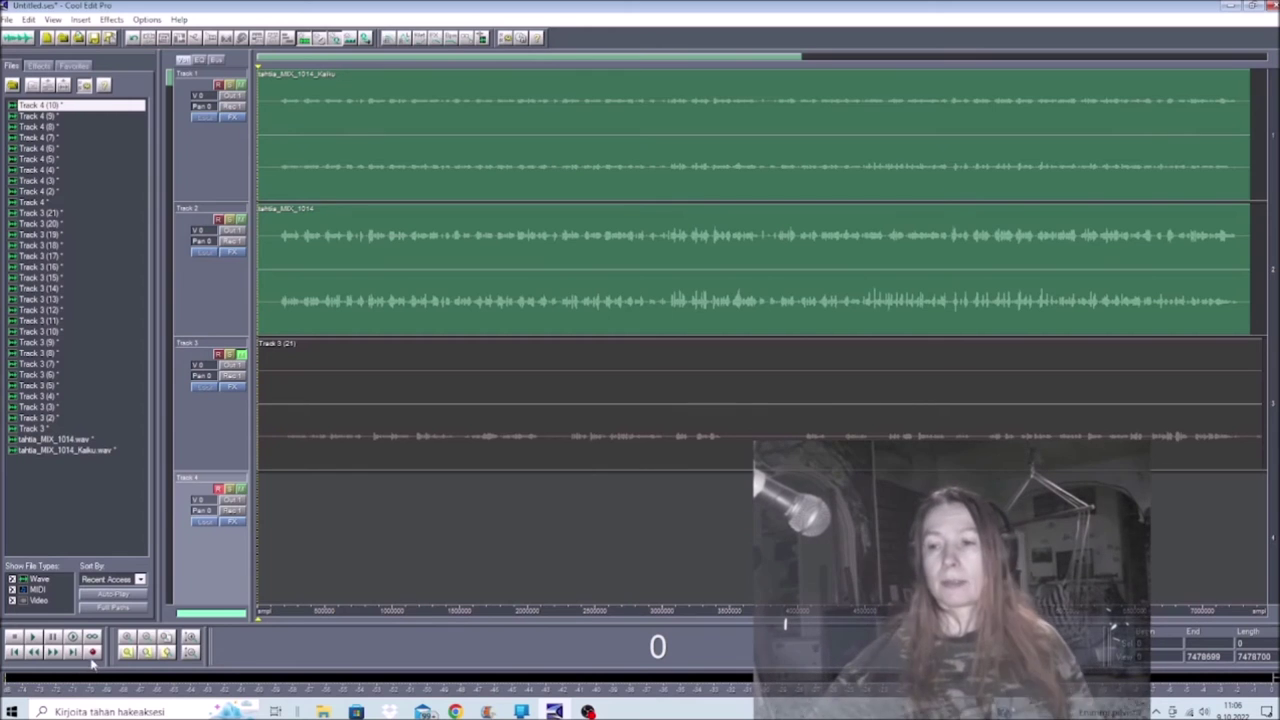
left_click(92, 651)
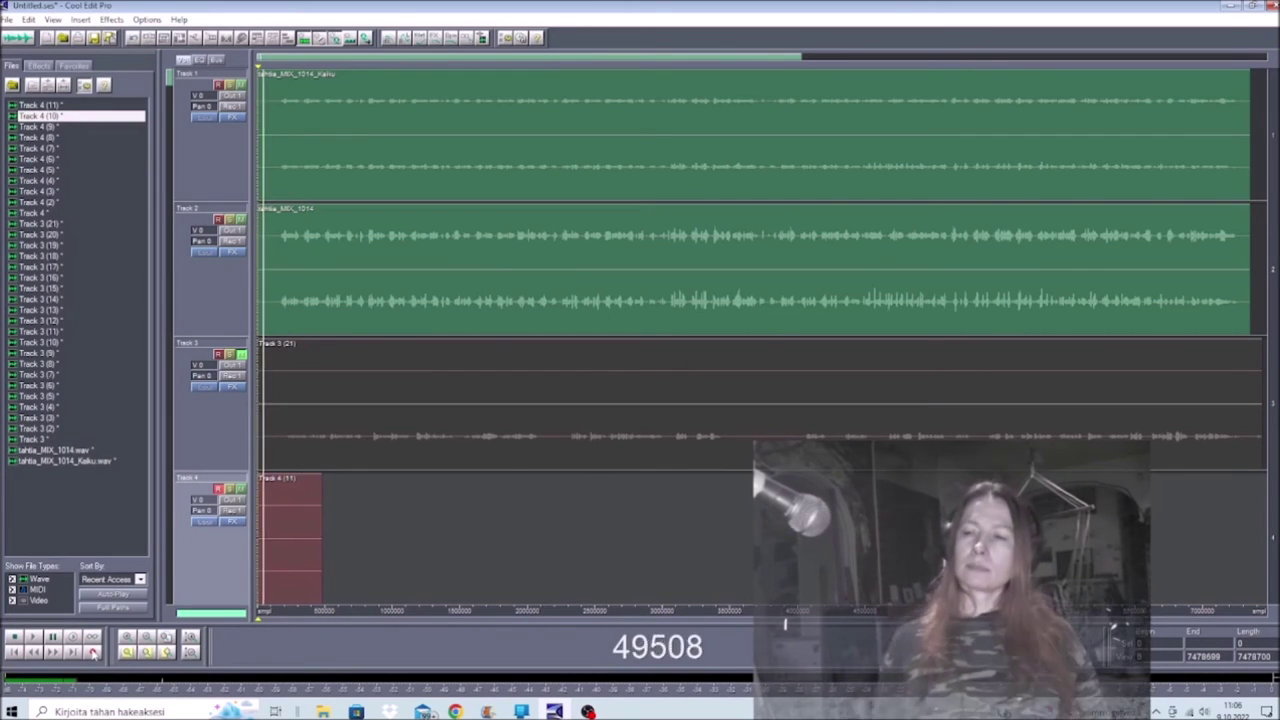
key("space")
right_click(300, 573)
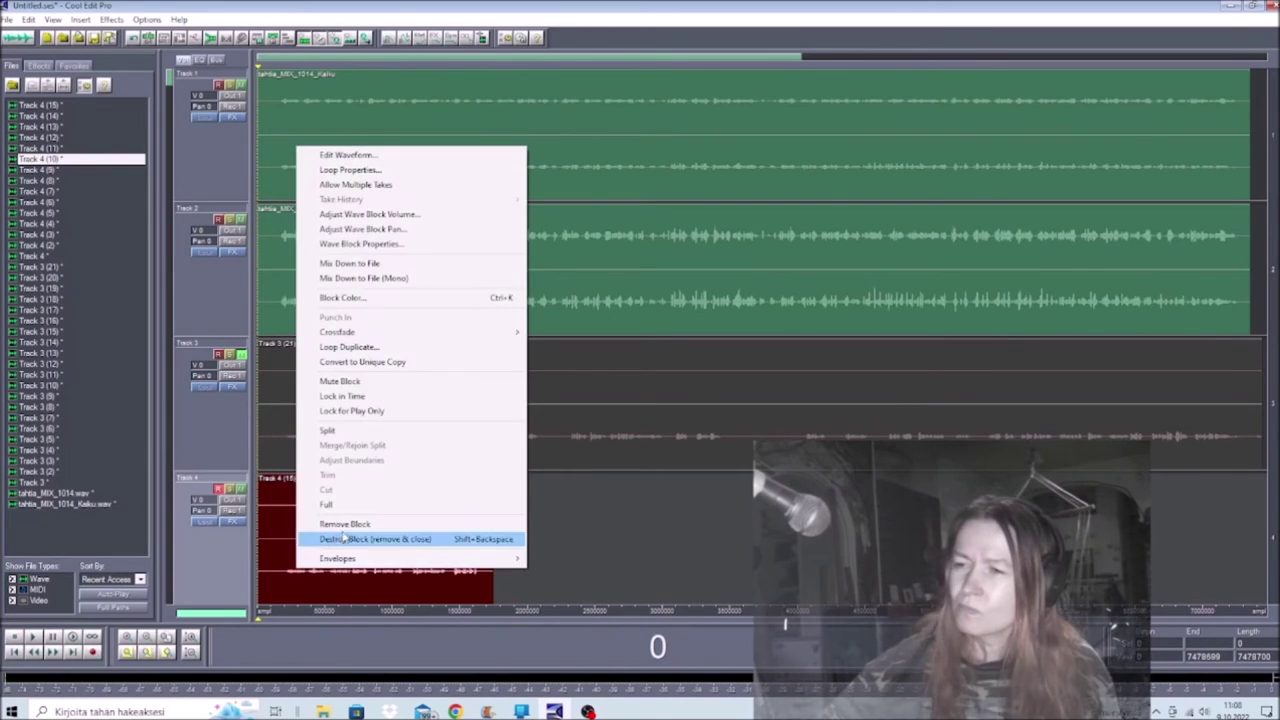
left_click(350, 524)
- Record another take of about 4,430,000 samples on track 4 and remove its block
left_click(93, 651)
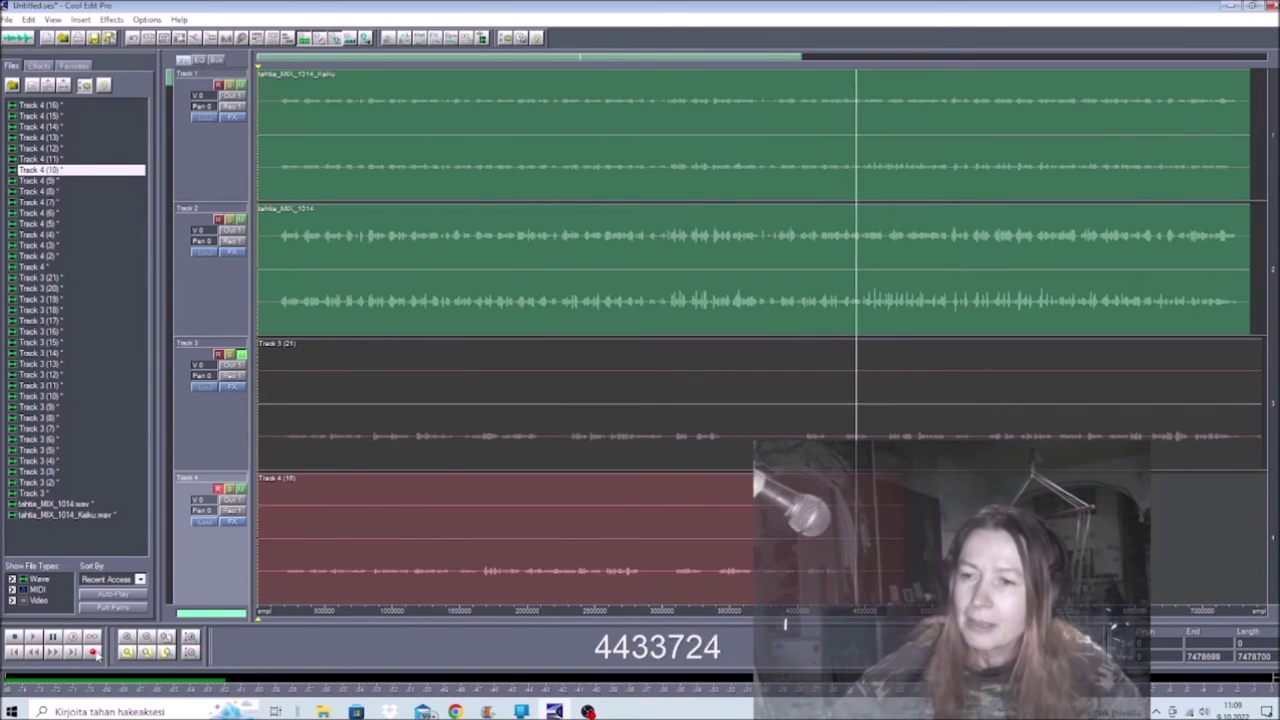
key("space")
right_click(565, 570)
left_click(610, 518)
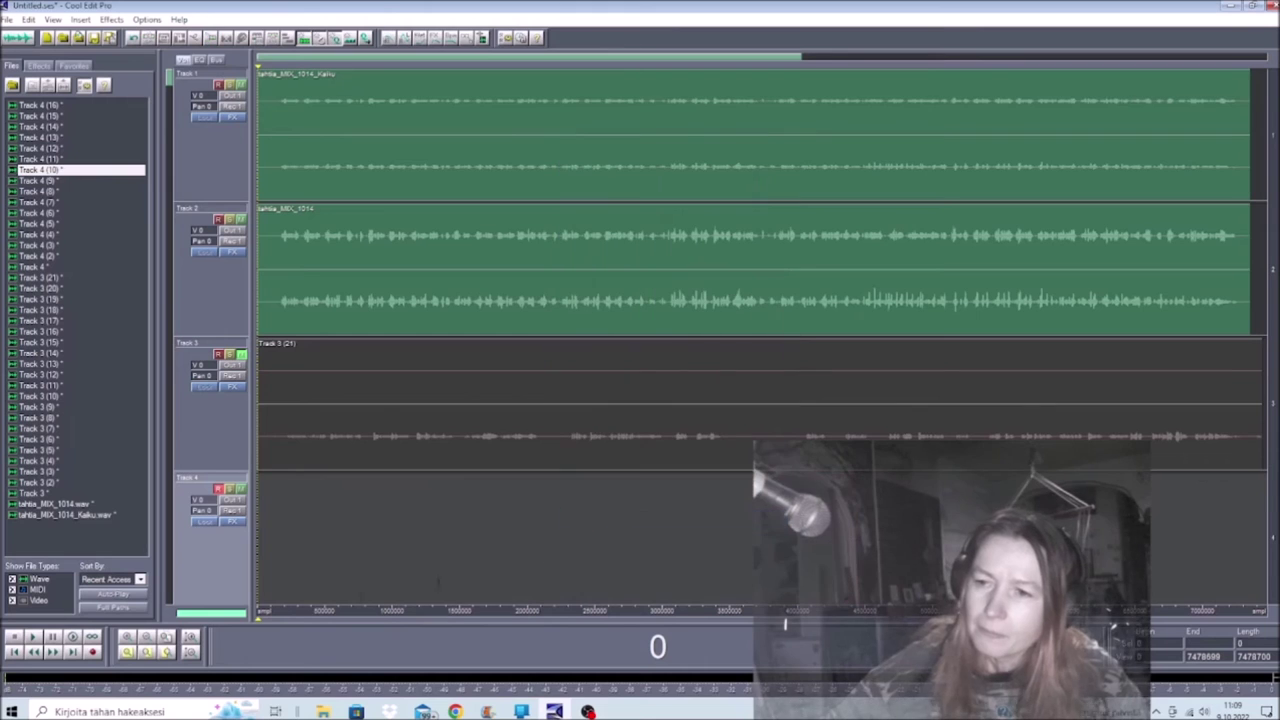
- Record a take of about 1,200,000 samples on track 4 and remove its block
left_click(93, 651)
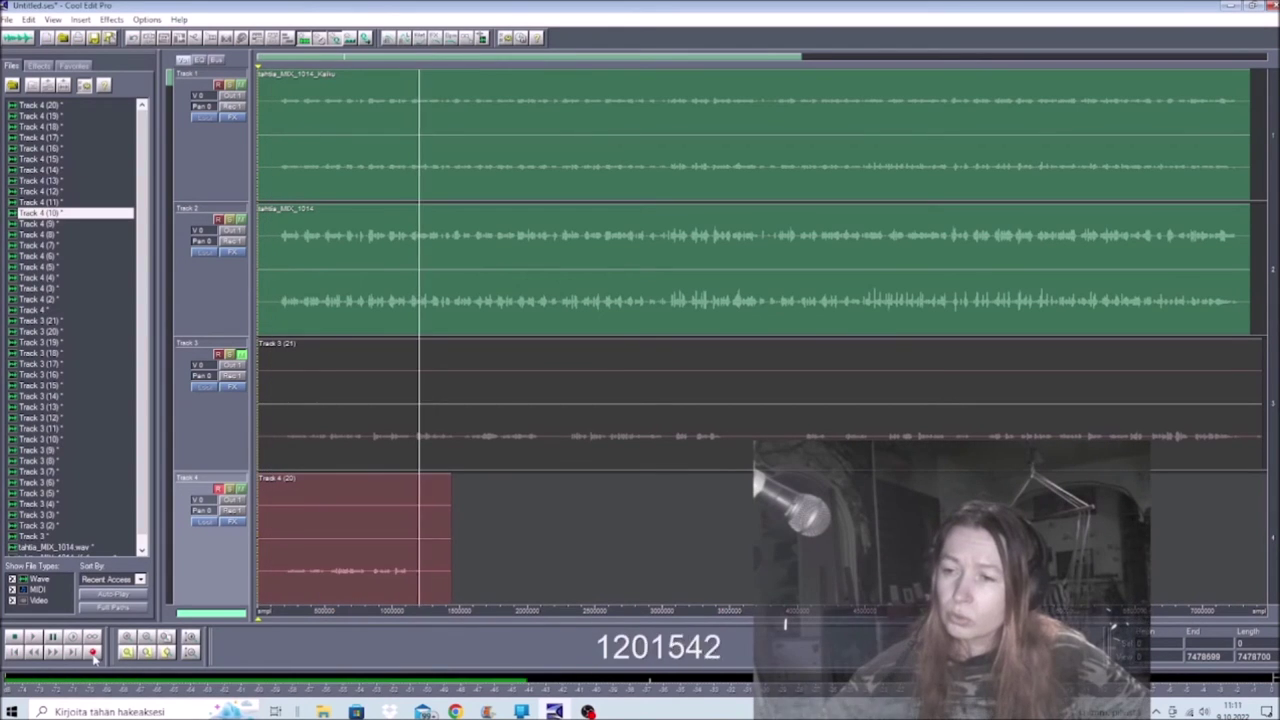
left_click(93, 651)
right_click(280, 543)
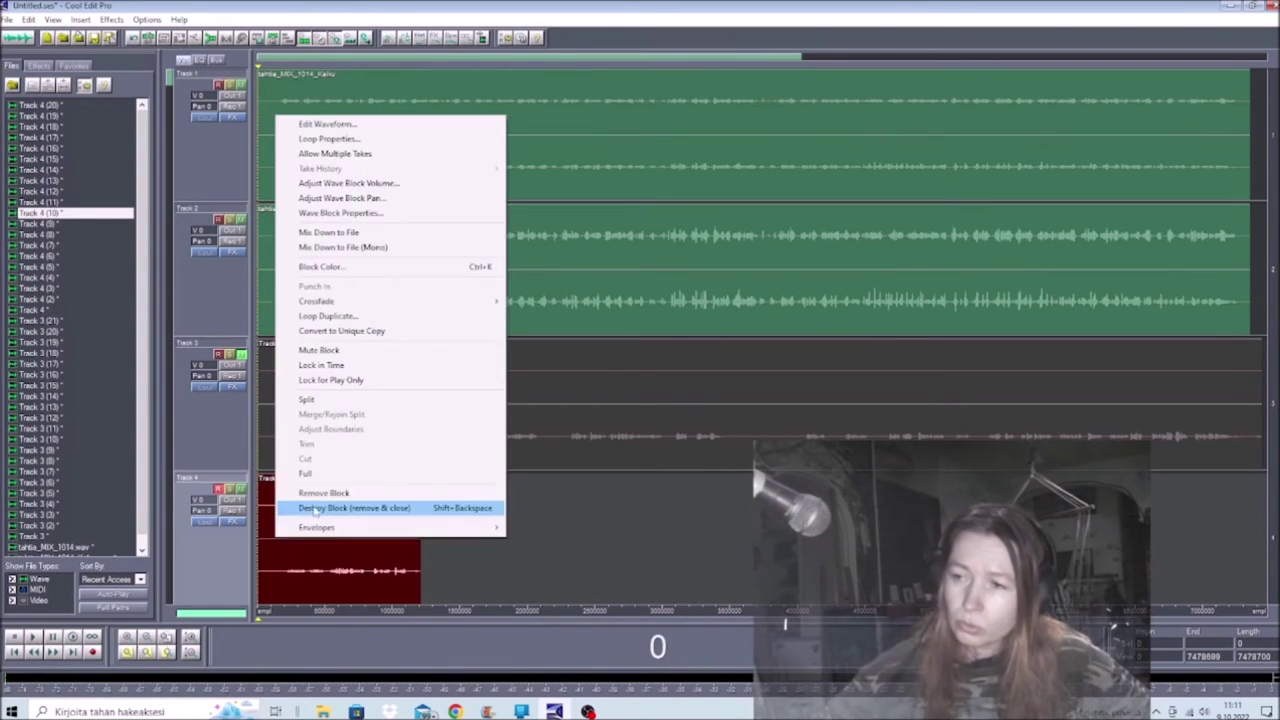
left_click(329, 493)
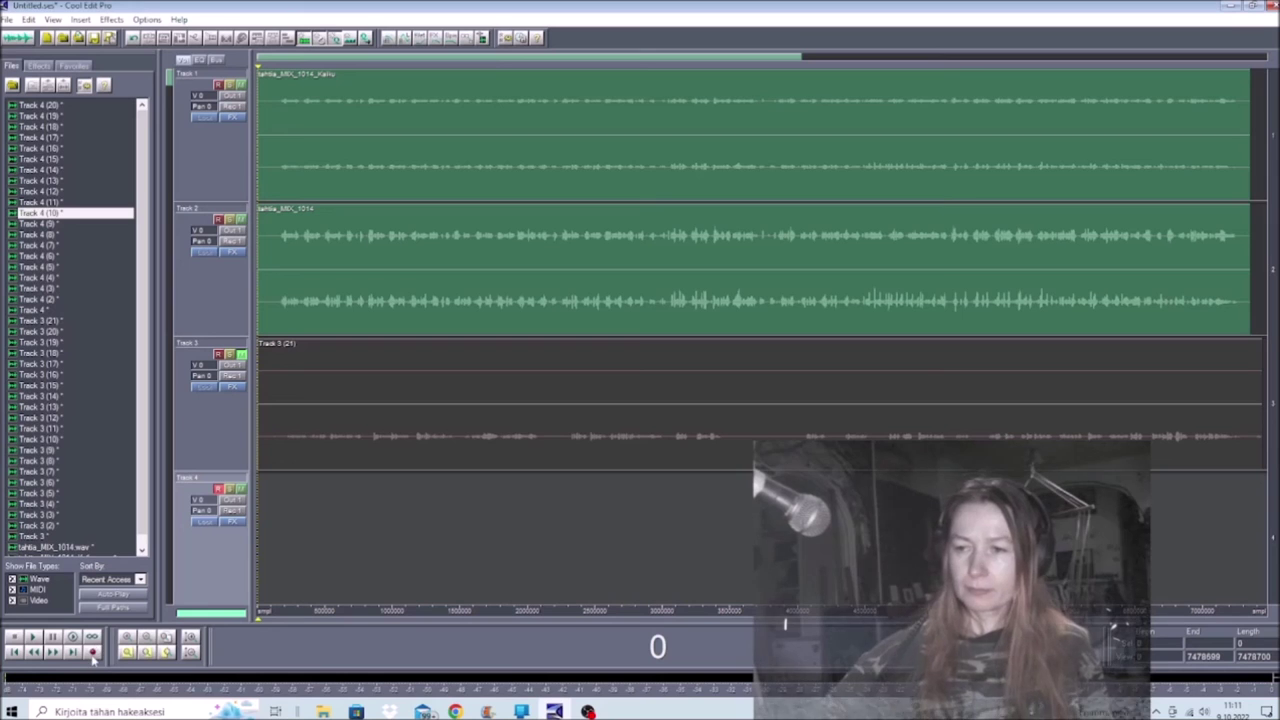
- Record further takes on track 4 and remove the latest take's block of about 420,000 samples
left_click(92, 652)
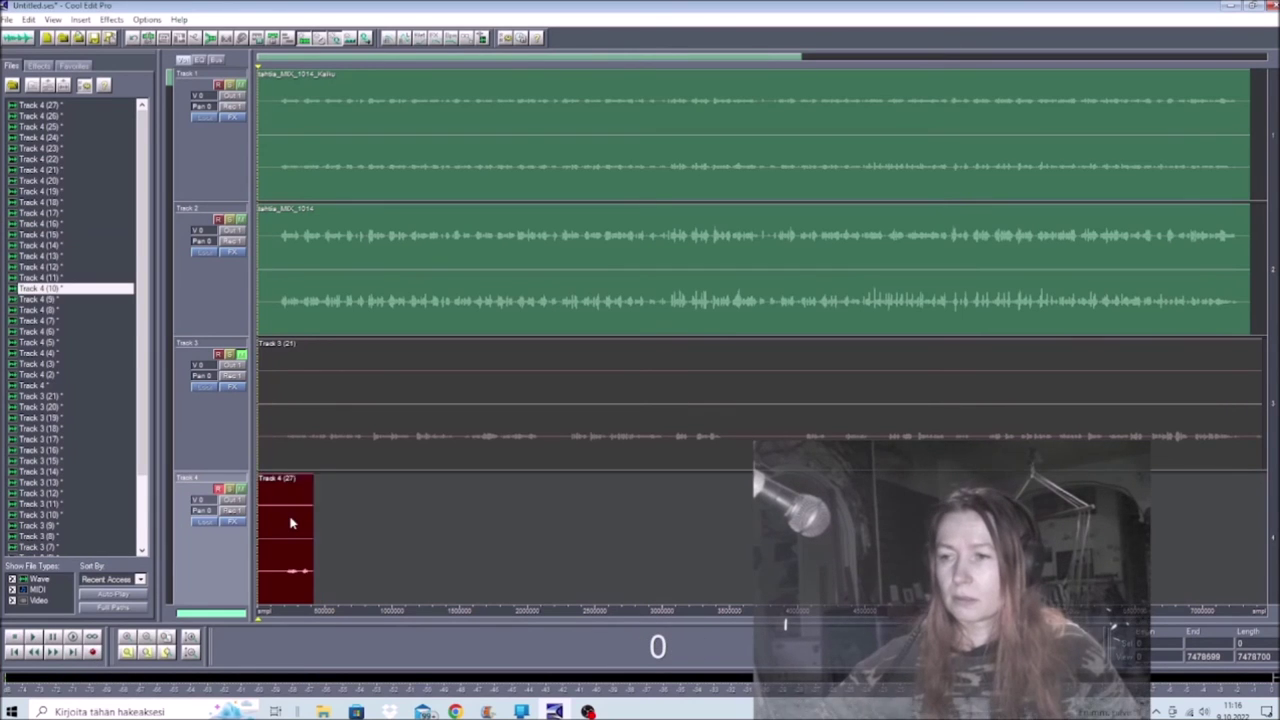
right_click(290, 522)
left_click(353, 466)
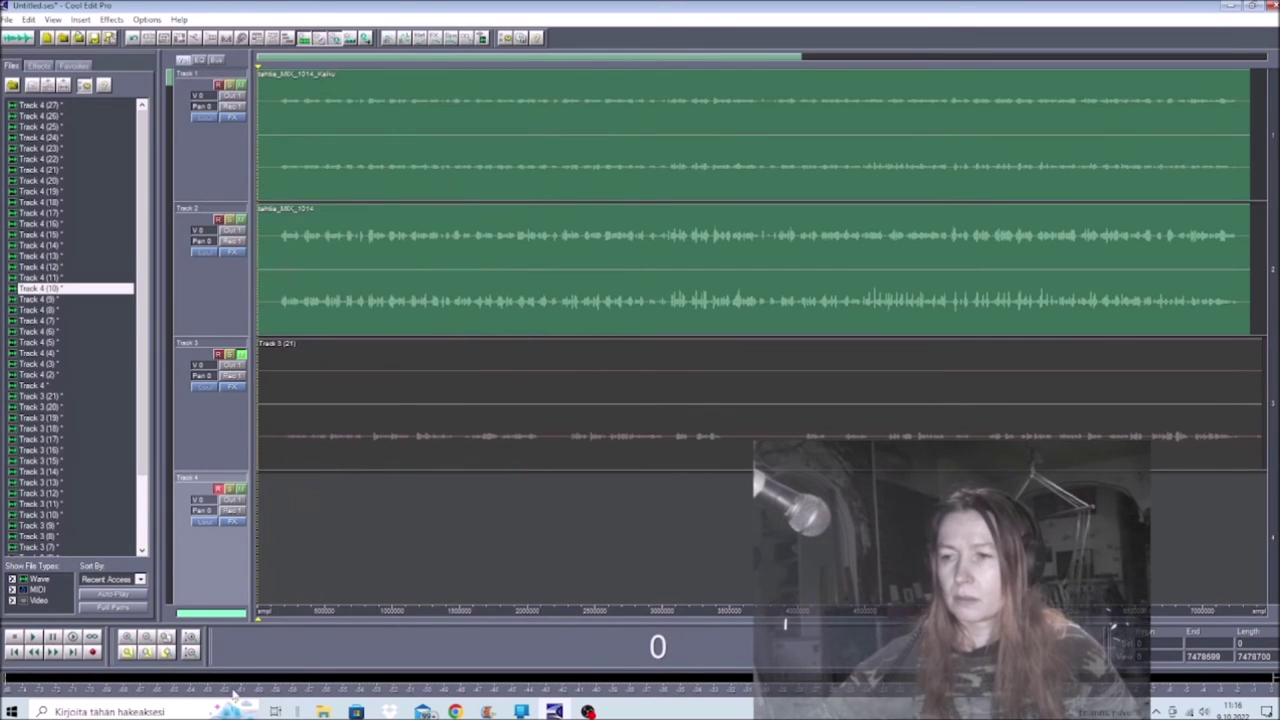
left_click(100, 711)
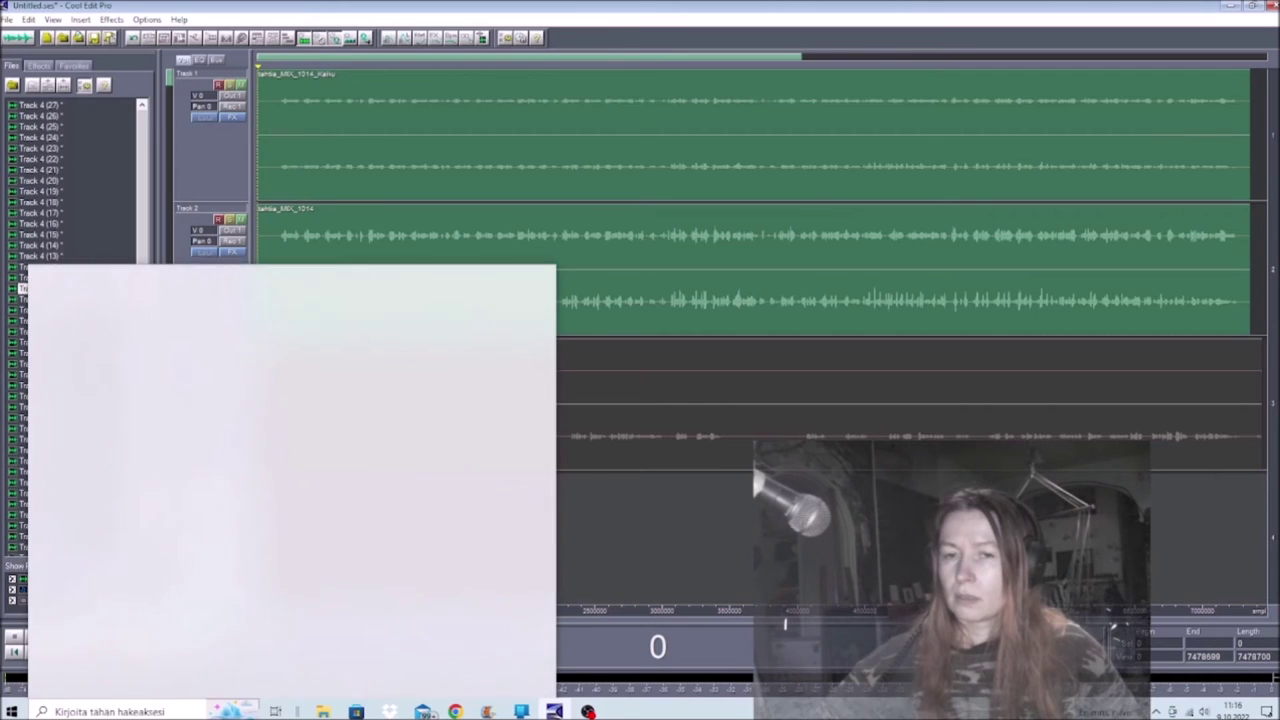
left_click(797, 233)
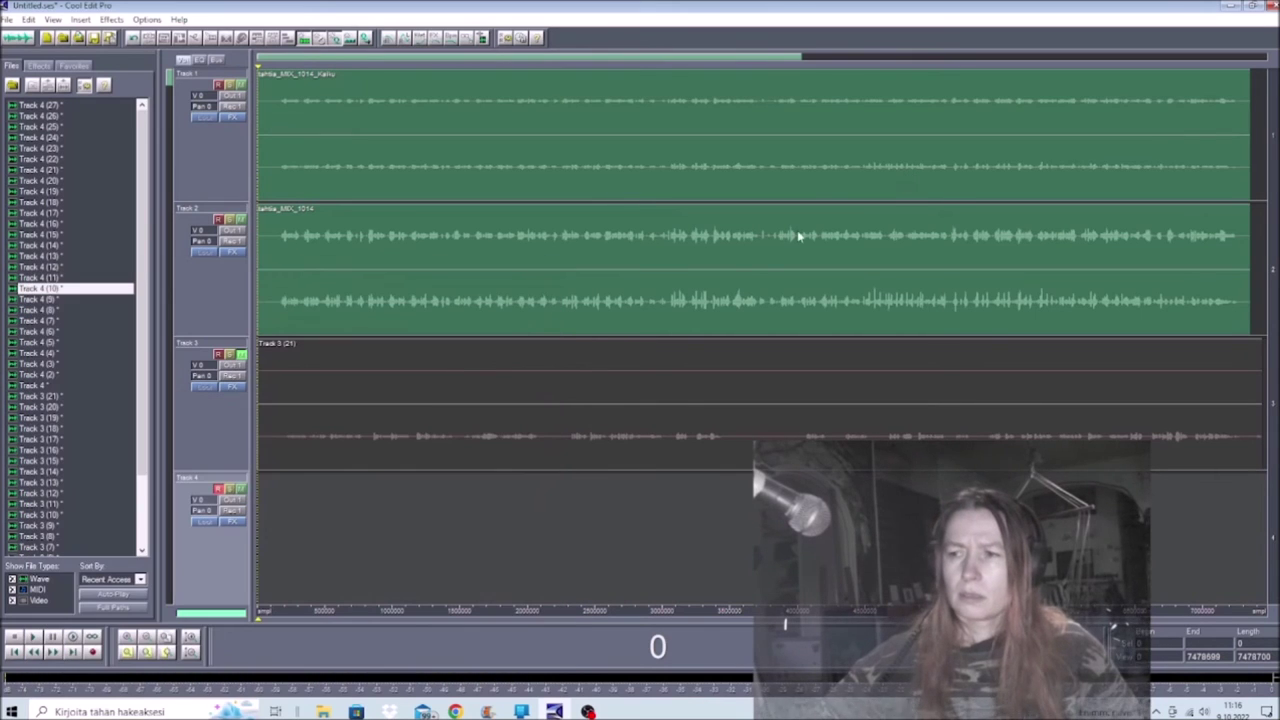
- Unmute track 3 and play a short passage of its take together with the mix, starting at sample 189460
left_click(260, 373)
left_click(283, 436)
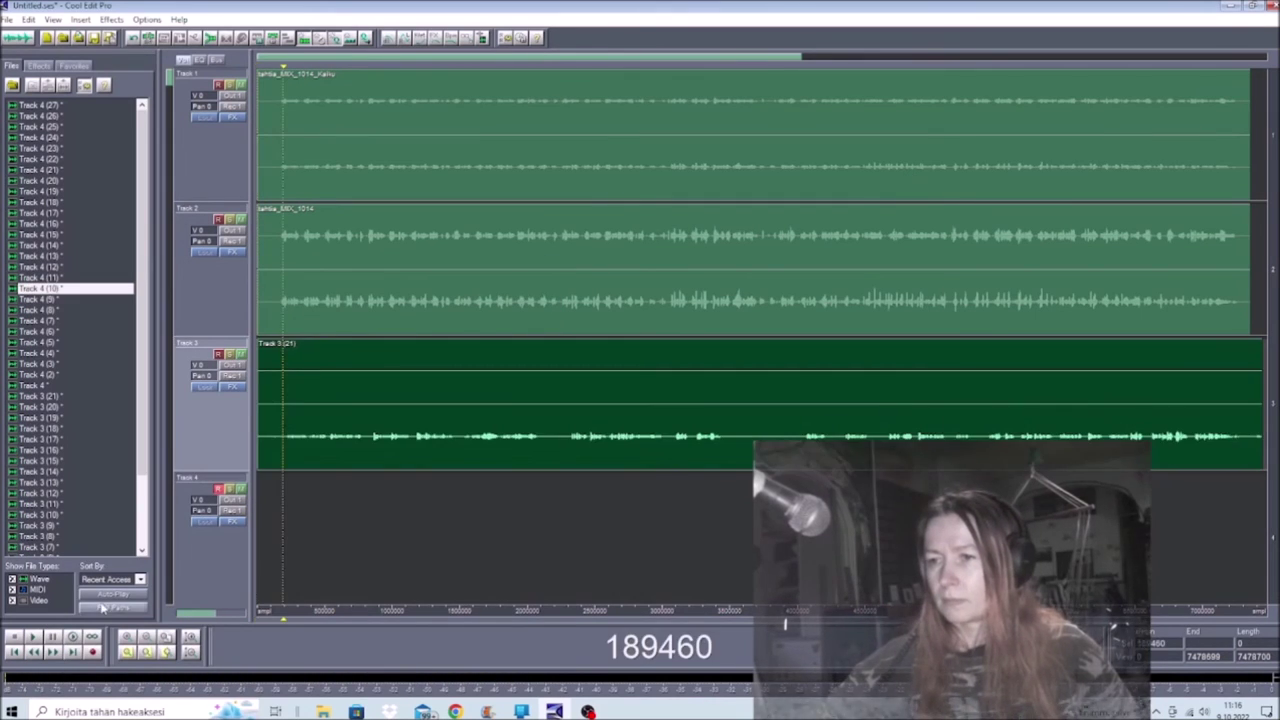
left_click(33, 637)
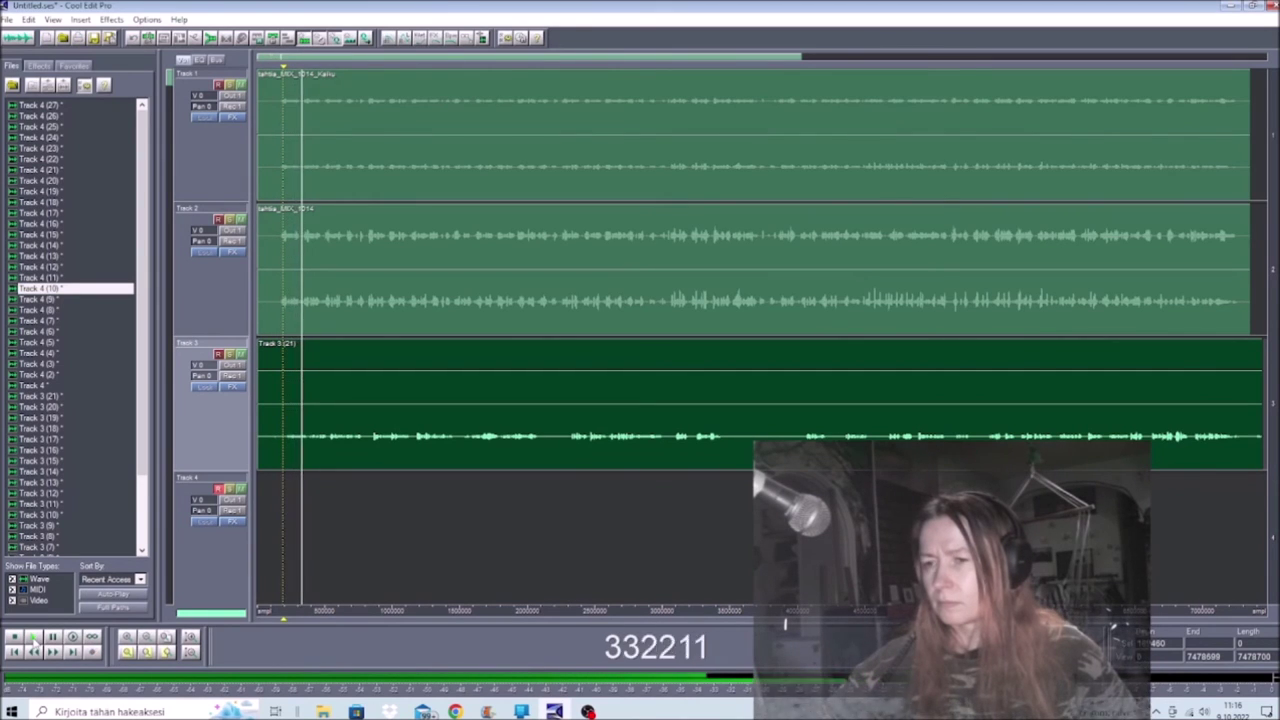
key("space")
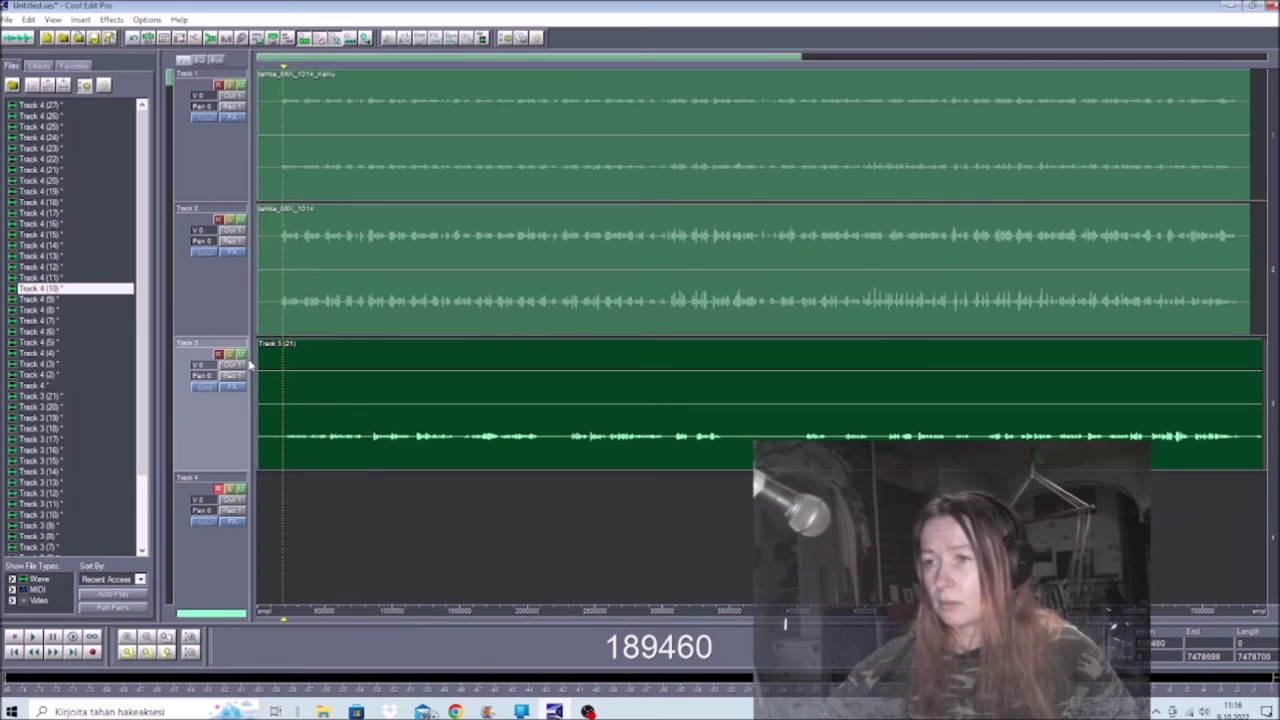
- Remove the take's block from track 3 and return to the session's beginning
right_click(420, 436)
left_click(478, 655)
left_click(14, 651)
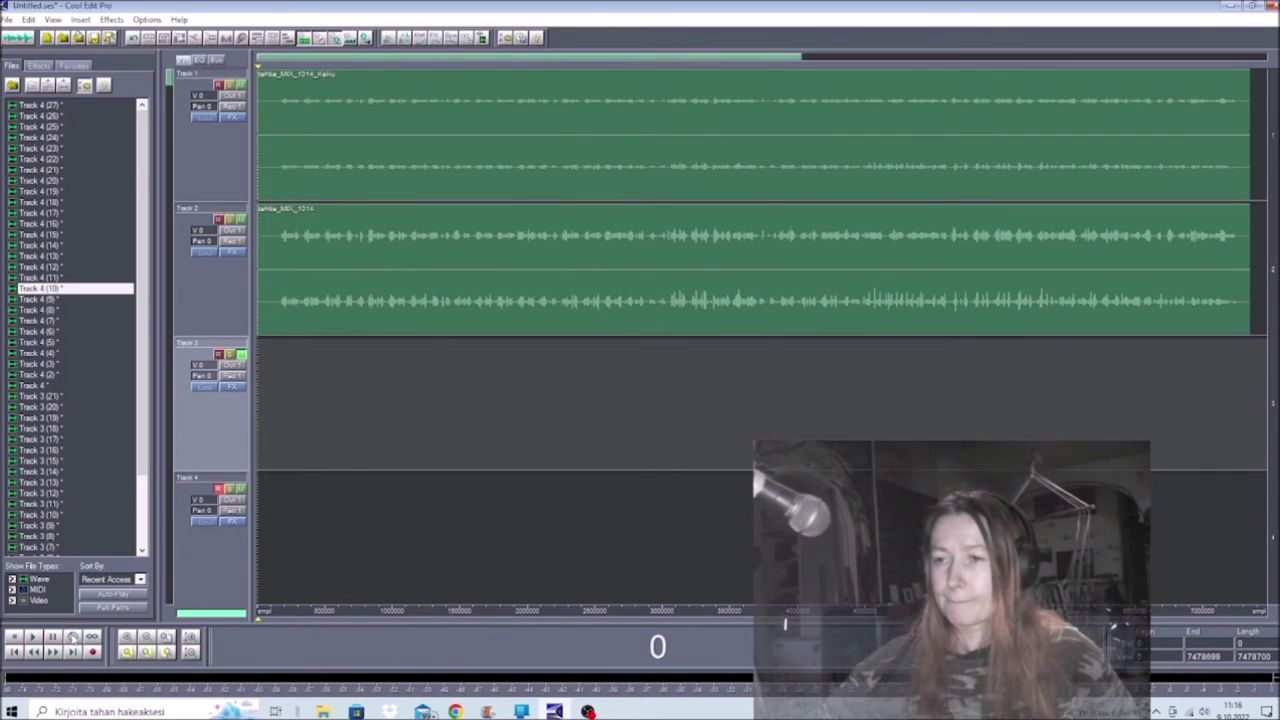
- Record new takes on track 4 and remove the latest take's block of about 1,400,000 samples
left_click(92, 651)
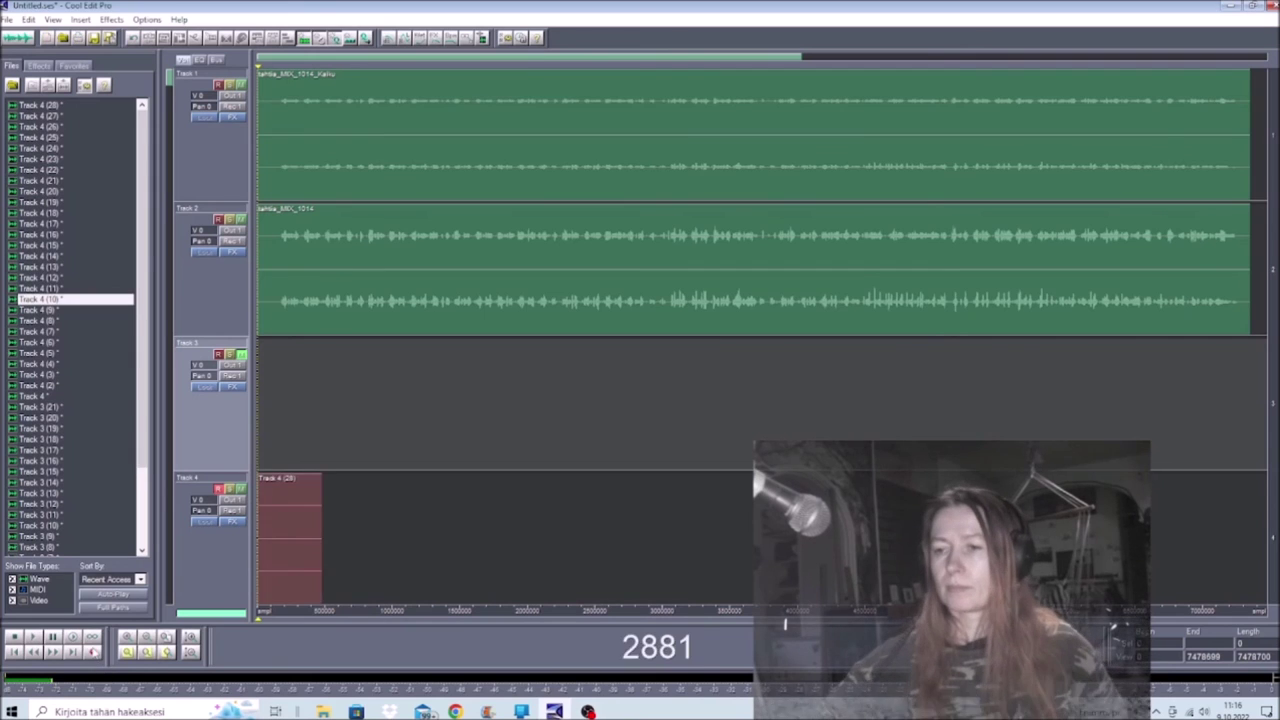
key("space")
right_click(307, 529)
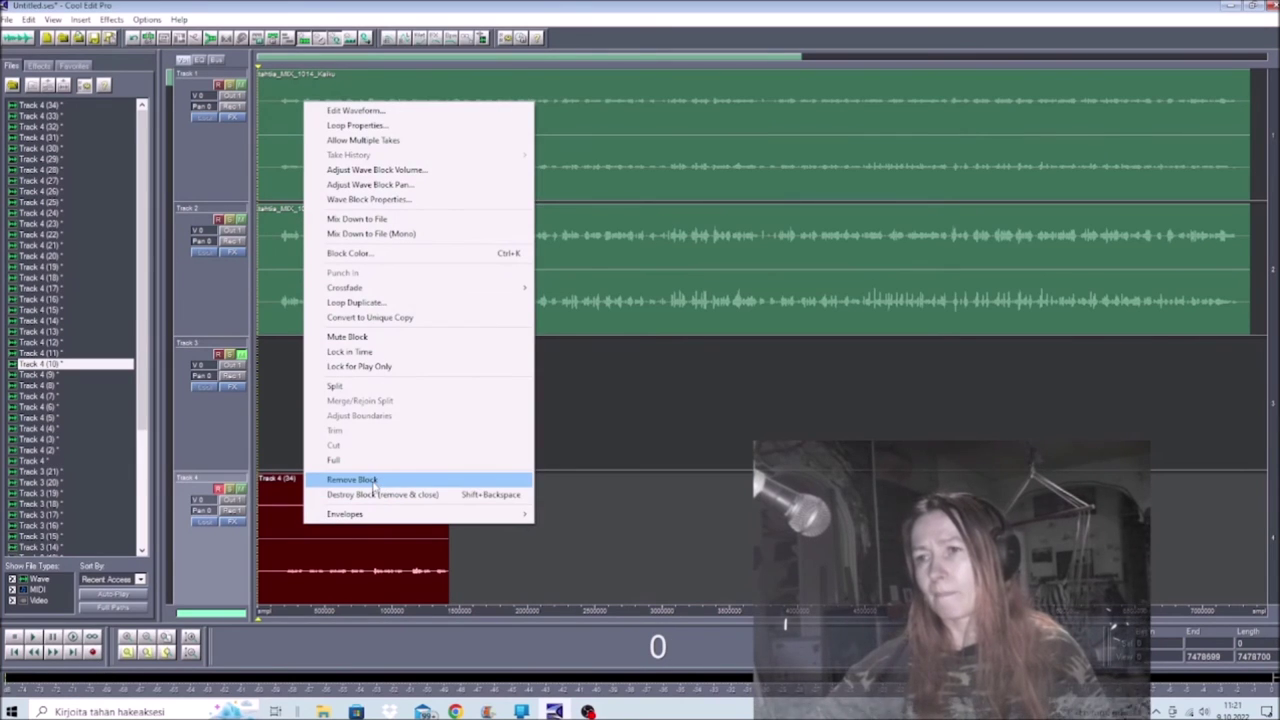
left_click(375, 480)
- Record another take of about 2,050,000 samples on track 4 and remove its block
left_click(92, 651)
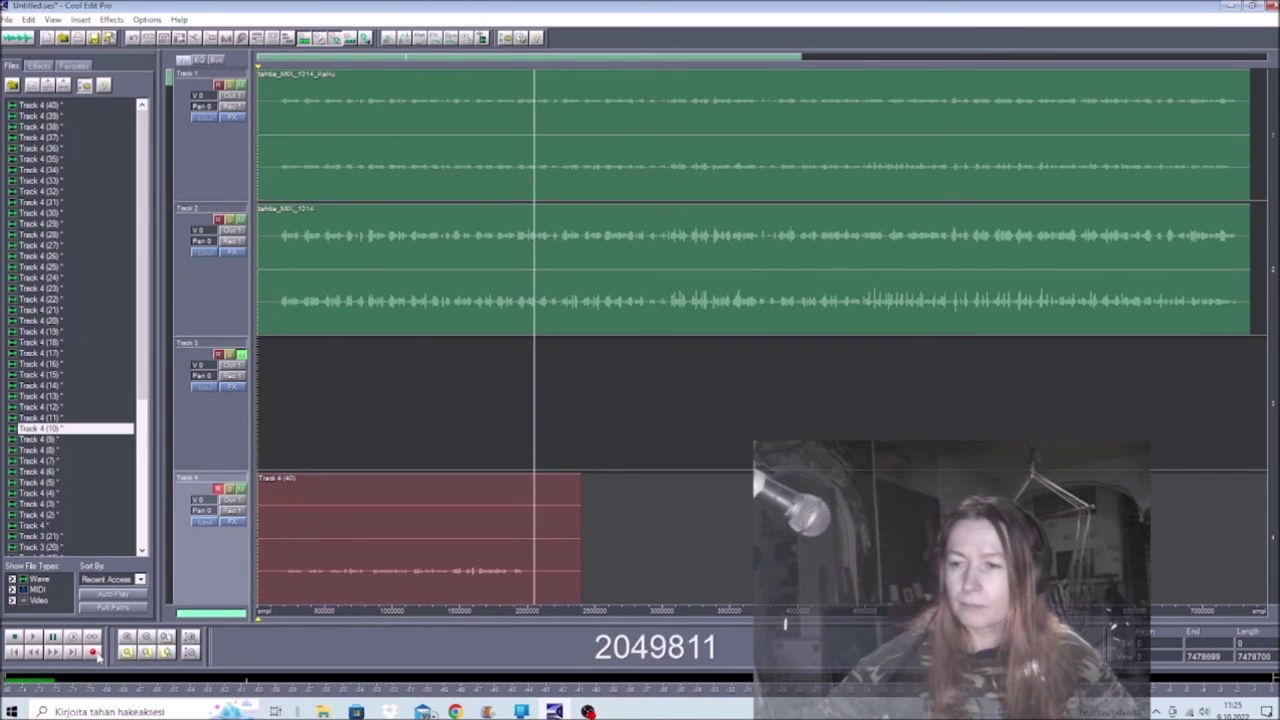
key("space")
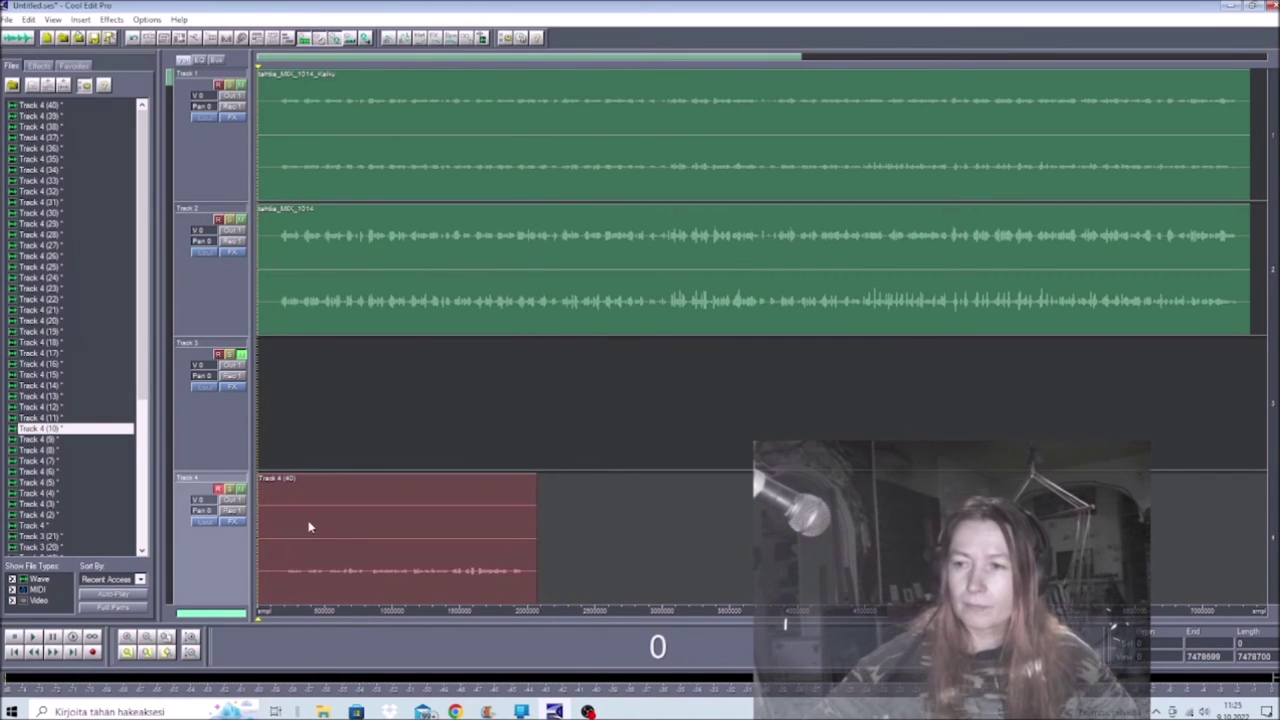
right_click(305, 522)
left_click(360, 474)
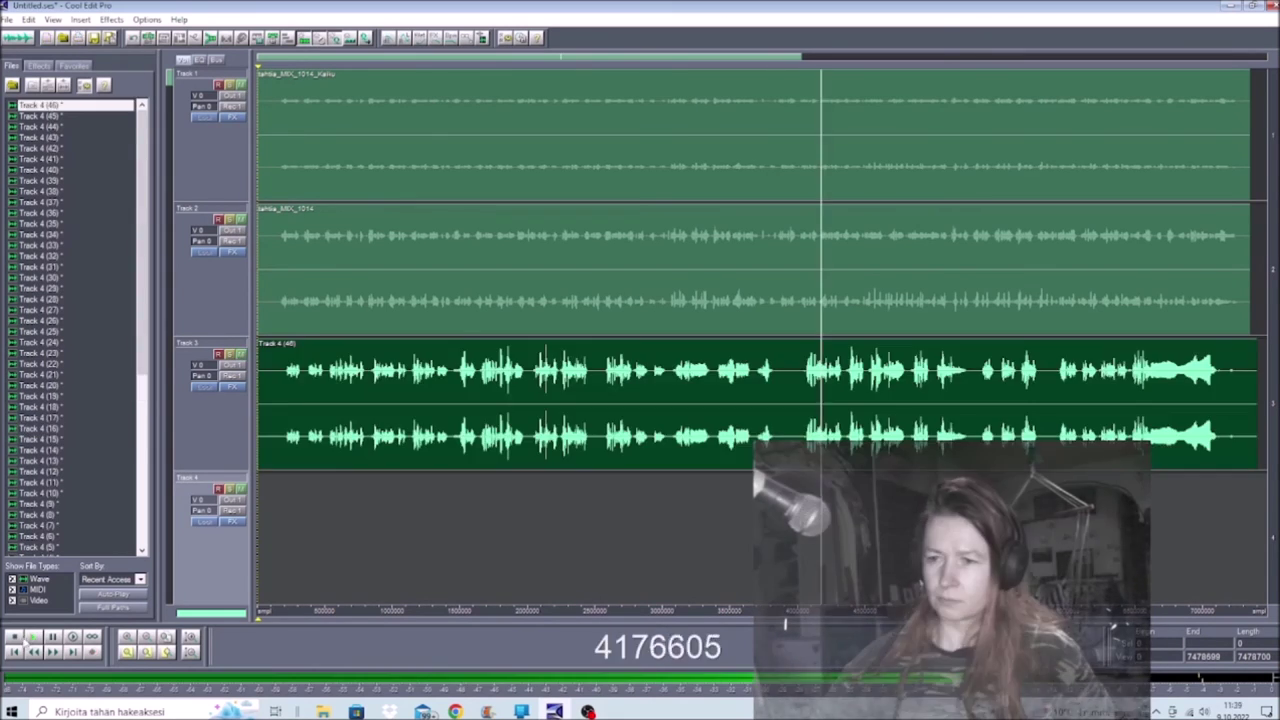
- Stop the playback and remove the normalized take's block from track 3
key("space")
right_click(441, 408)
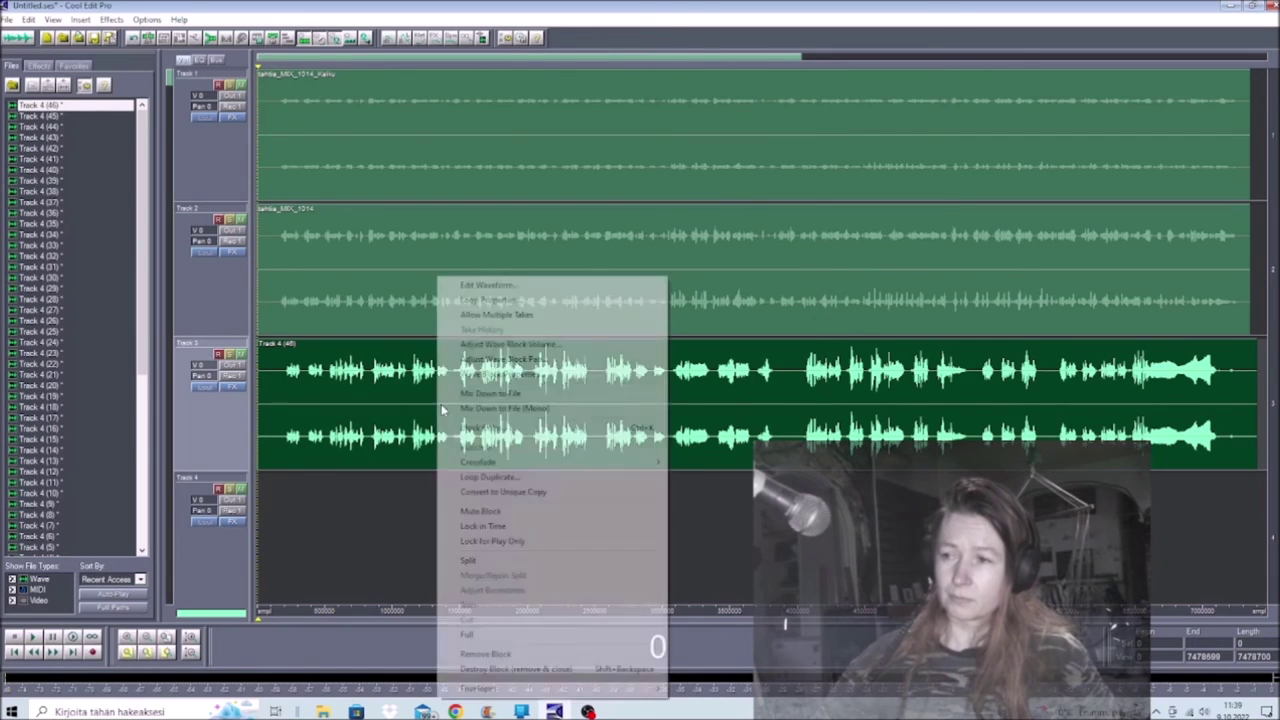
left_click(516, 656)
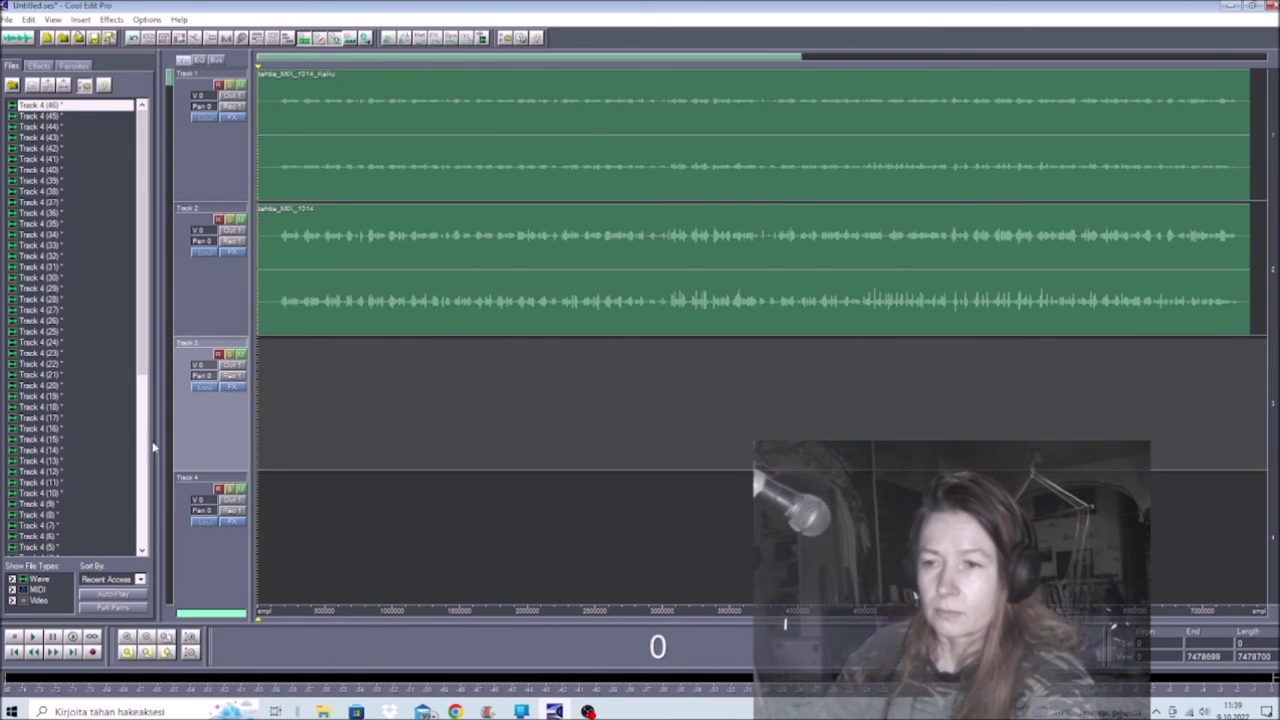
- Close all Track 3 and Track 4 recordings in the file list without saving any of them, keeping the two tahtia_MIX_1014 files
left_click_drag(141, 291, 140, 461)
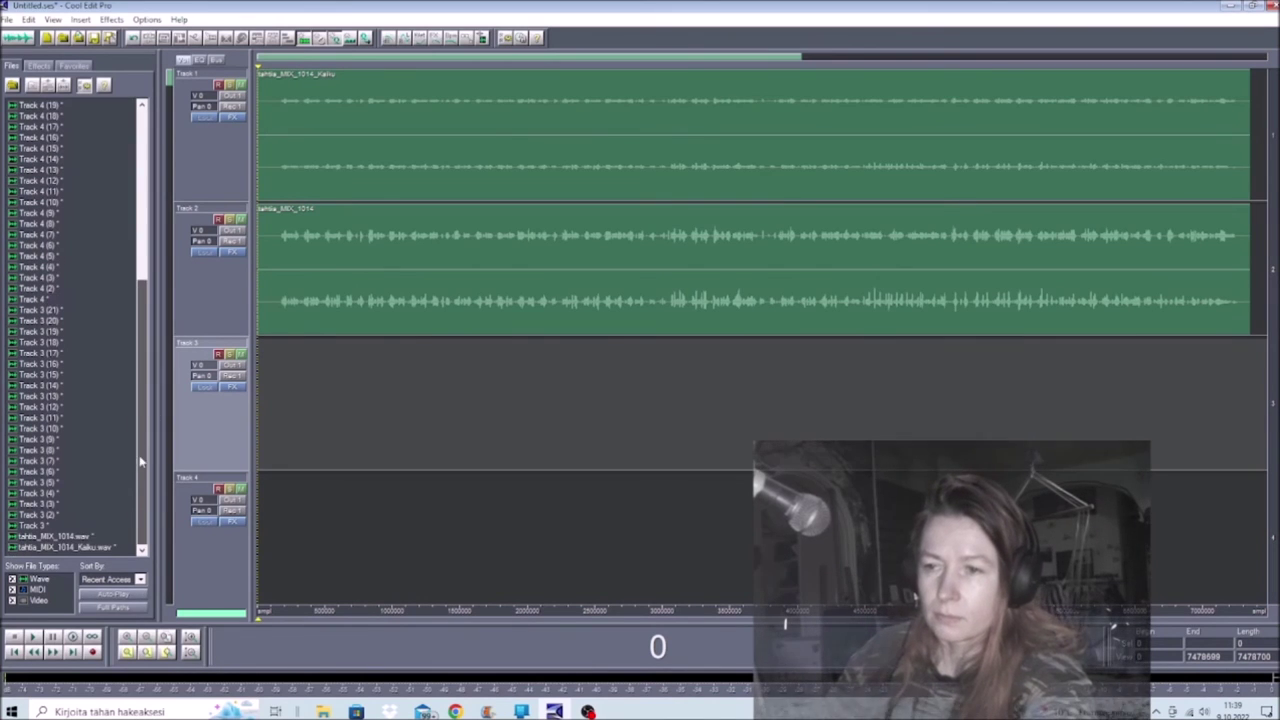
left_click(42, 525)
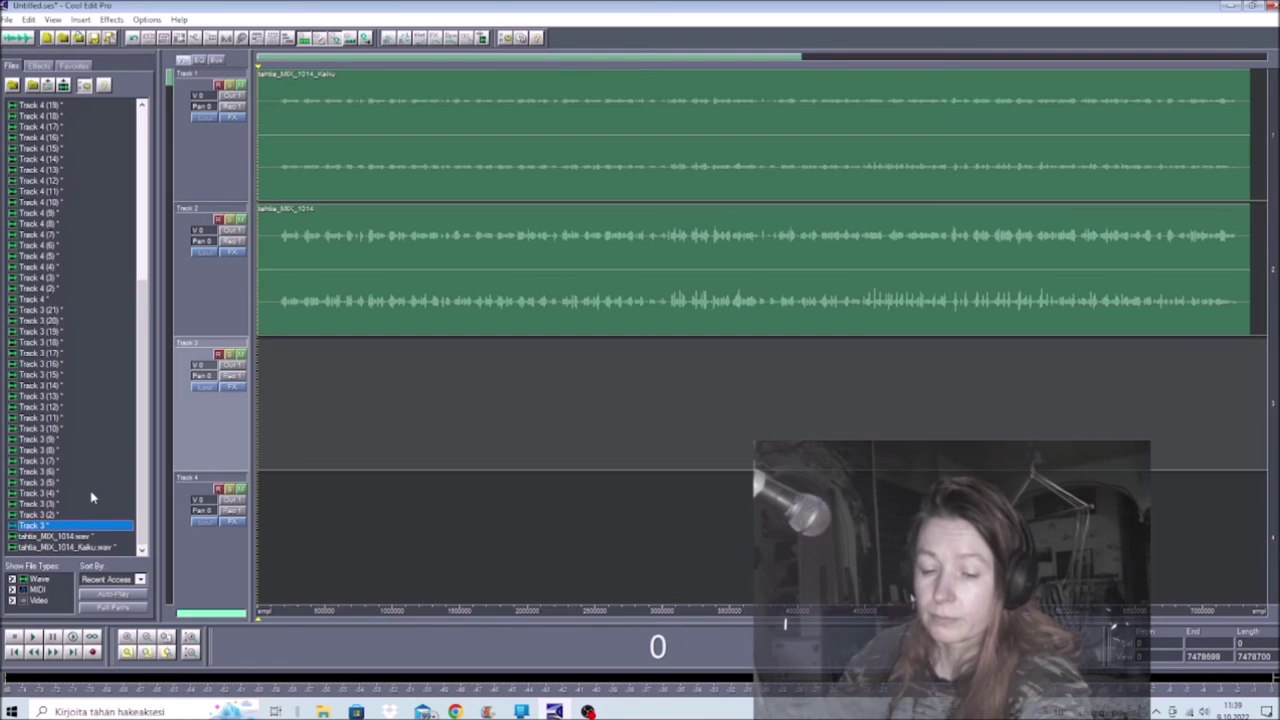
left_click_drag(145, 507, 145, 167)
left_click(44, 106, "shift")
right_click(58, 105)
left_click(62, 111)
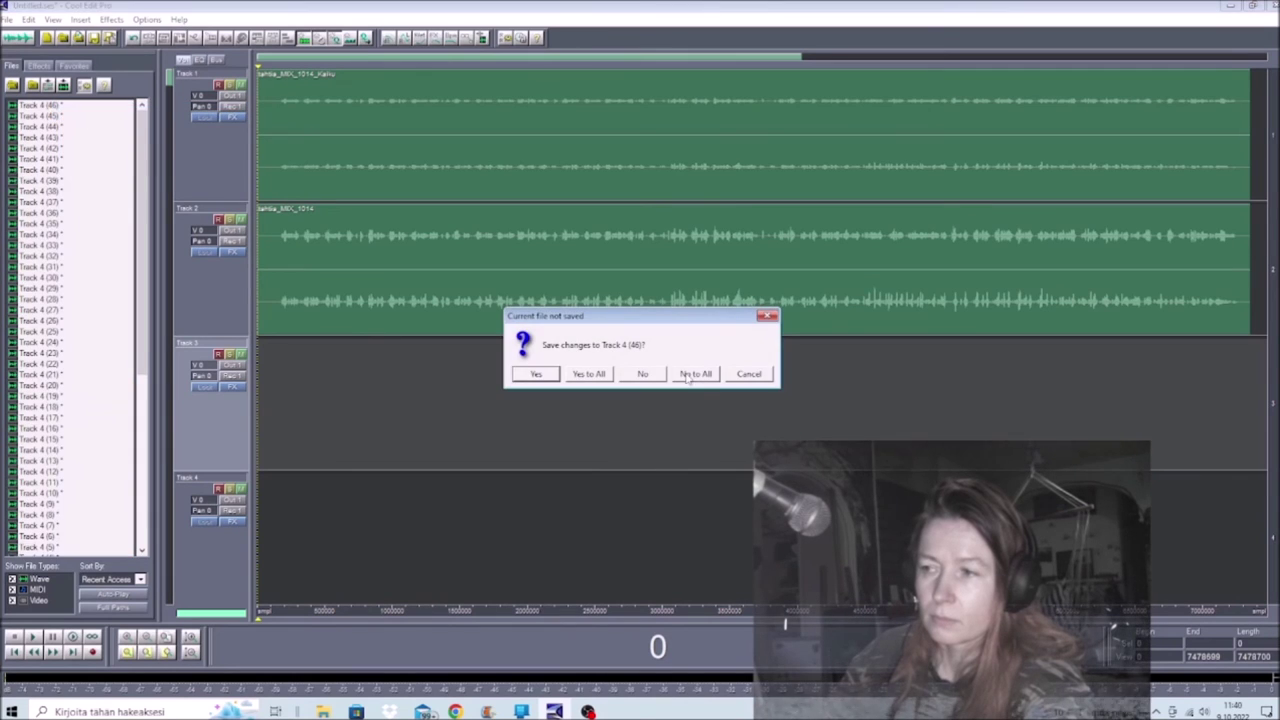
left_click(687, 374)
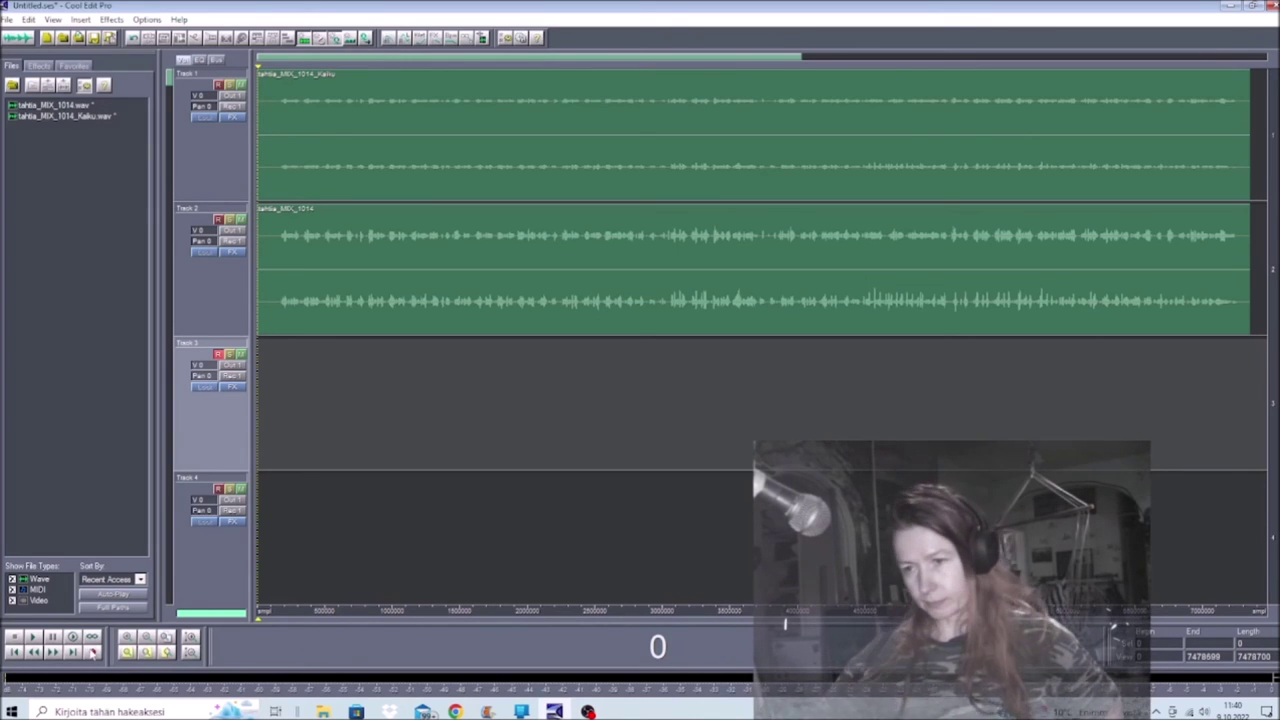
- Record a take of about 385,000 samples on track 3 and remove its block
left_click(92, 651)
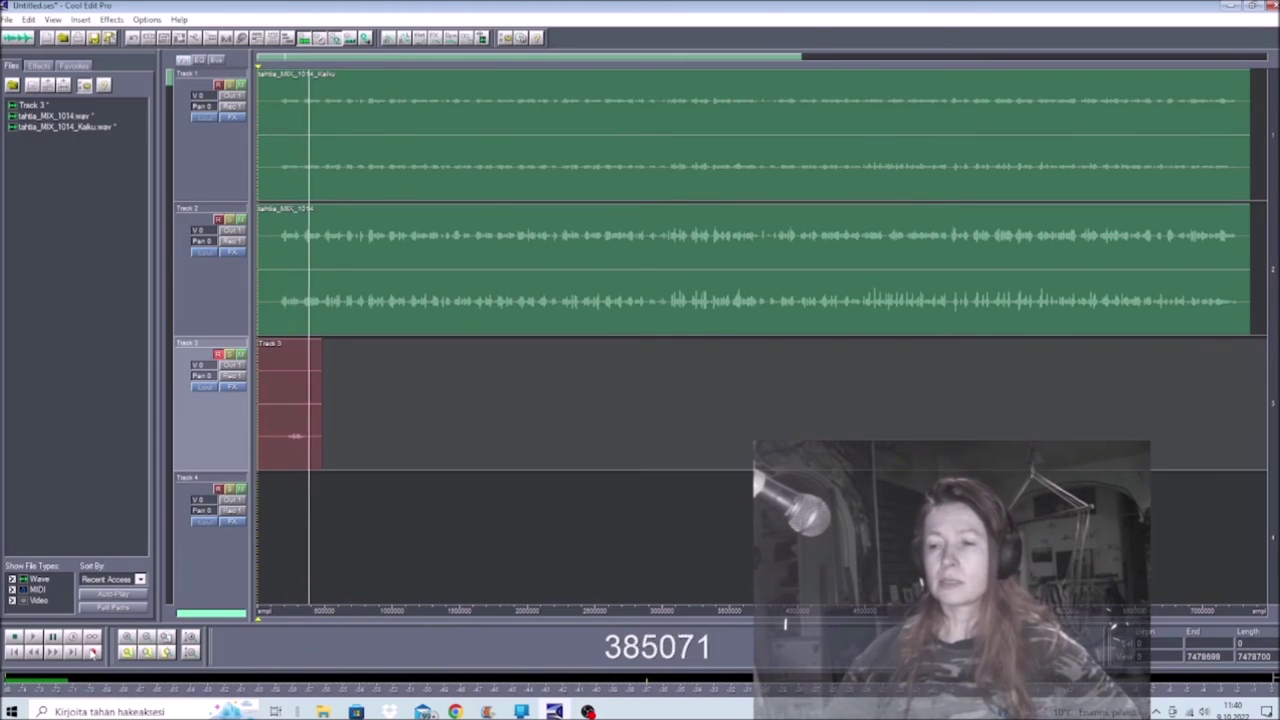
left_click(92, 651)
right_click(281, 409)
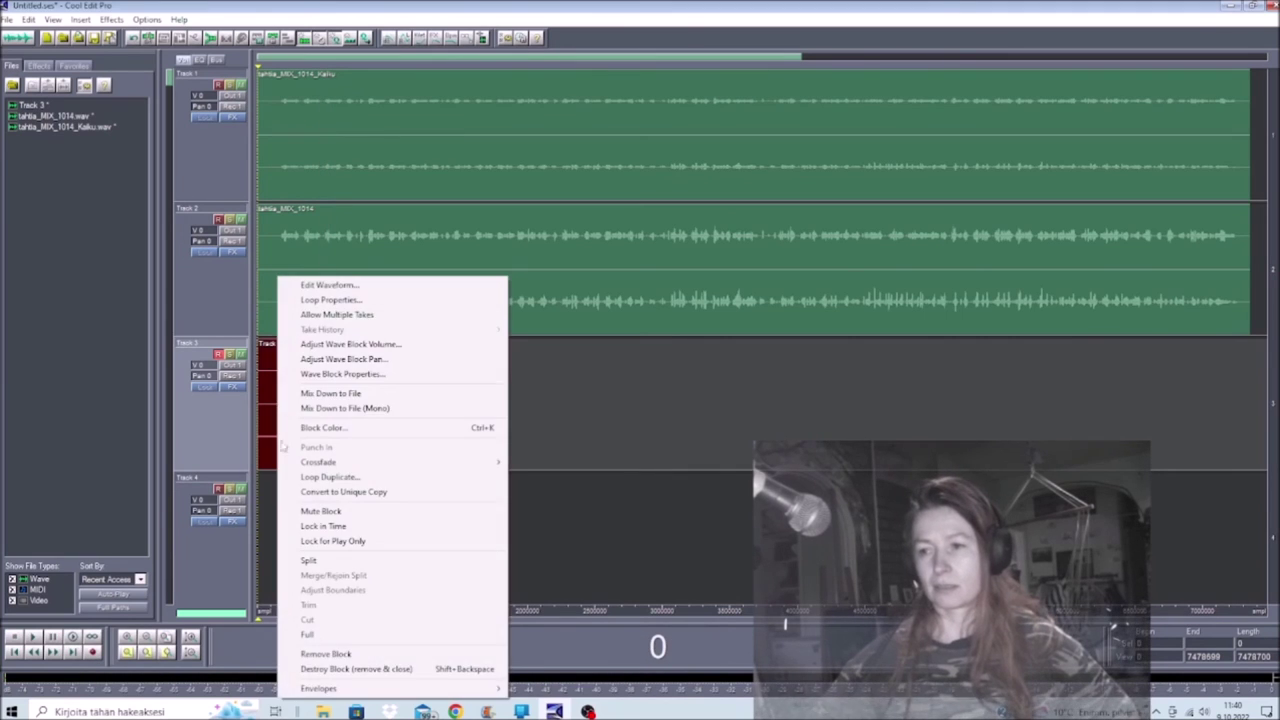
left_click(335, 652)
- Record a full-length take of about 7,350,000 samples on track 3, disarm the track and return to the session's beginning
left_click(92, 651)
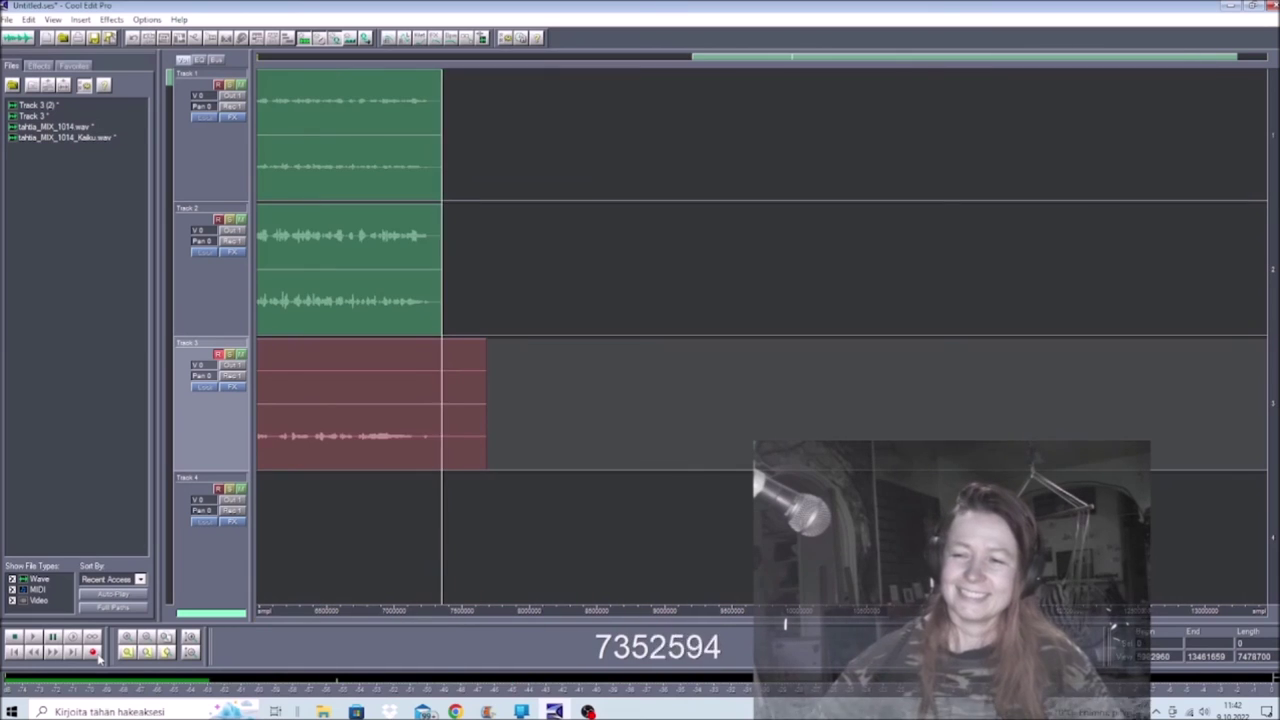
left_click(94, 652)
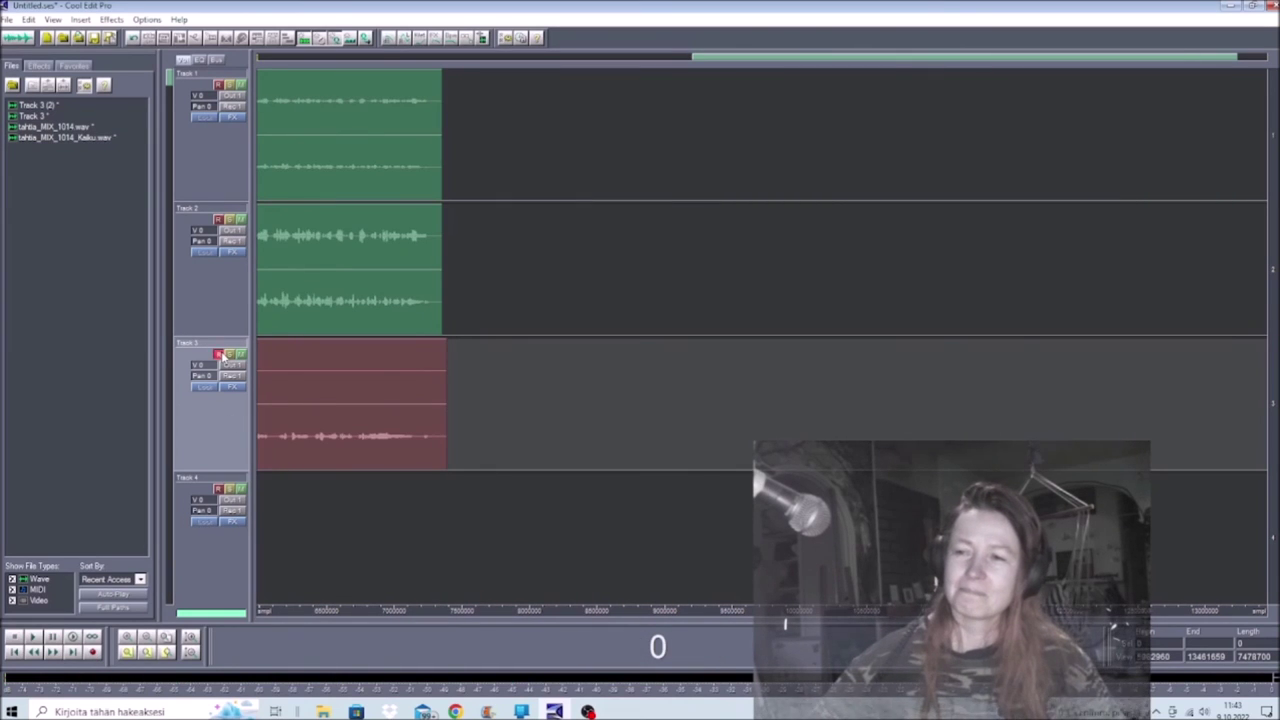
left_click(220, 355)
left_click(14, 652)
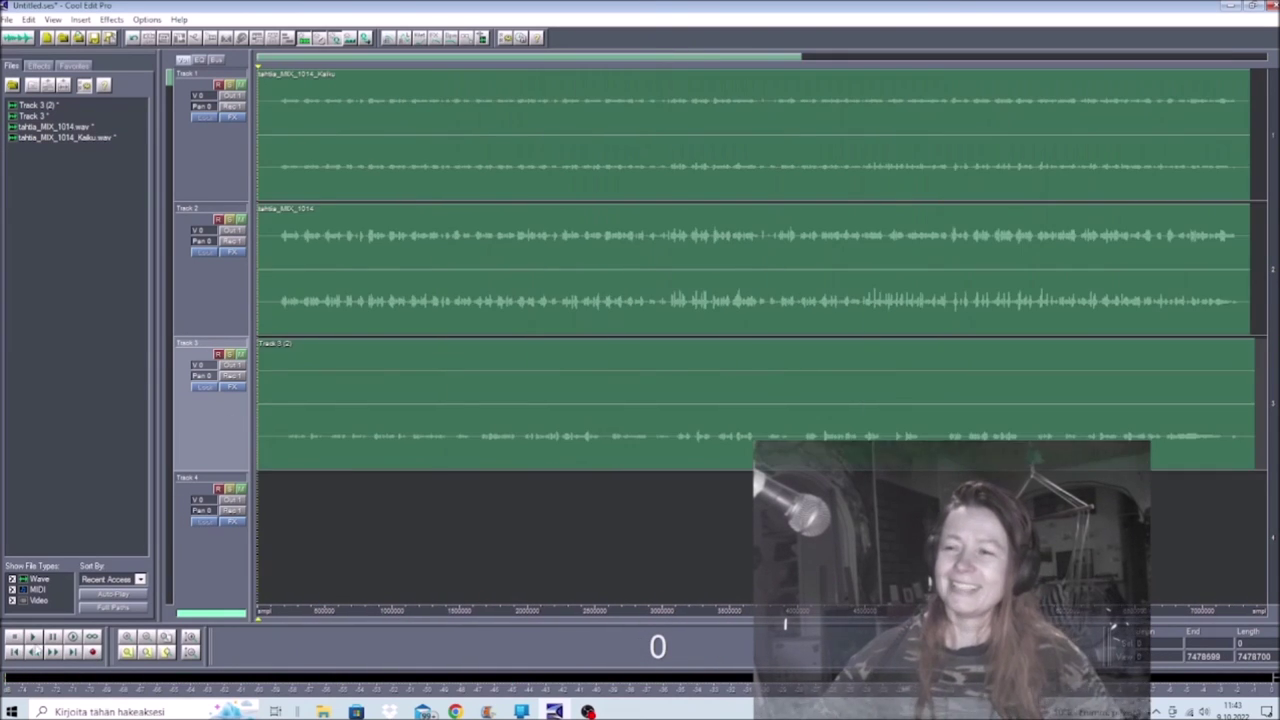
- Open the track 3 take's waveform for editing, copy its entire right channel and paste it into the empty left channel
double_click(402, 452)
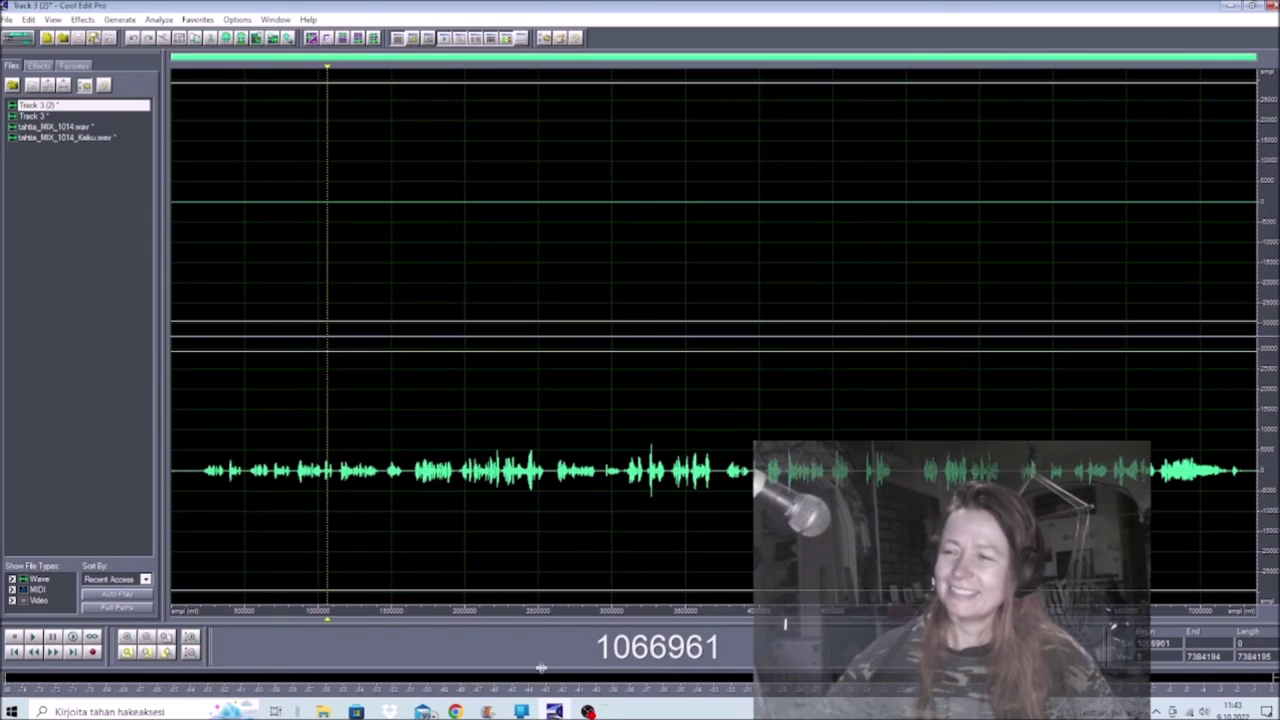
double_click(597, 588)
right_click(595, 576)
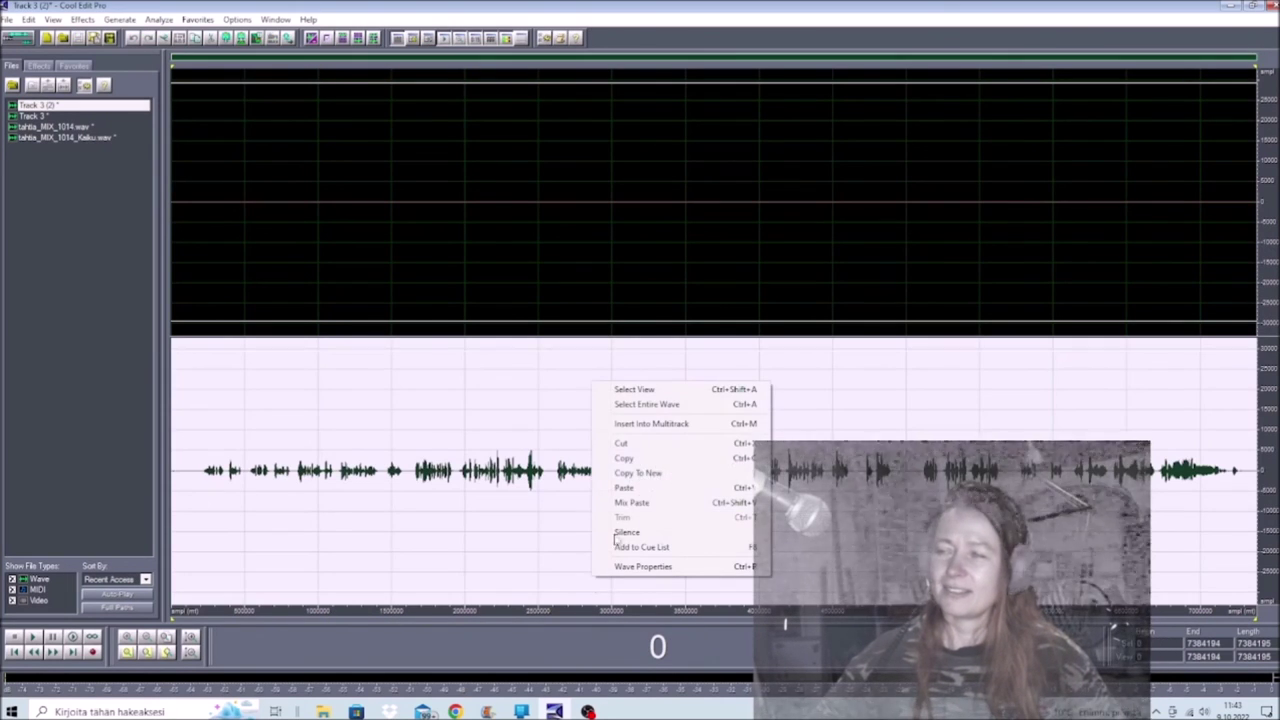
left_click(625, 458)
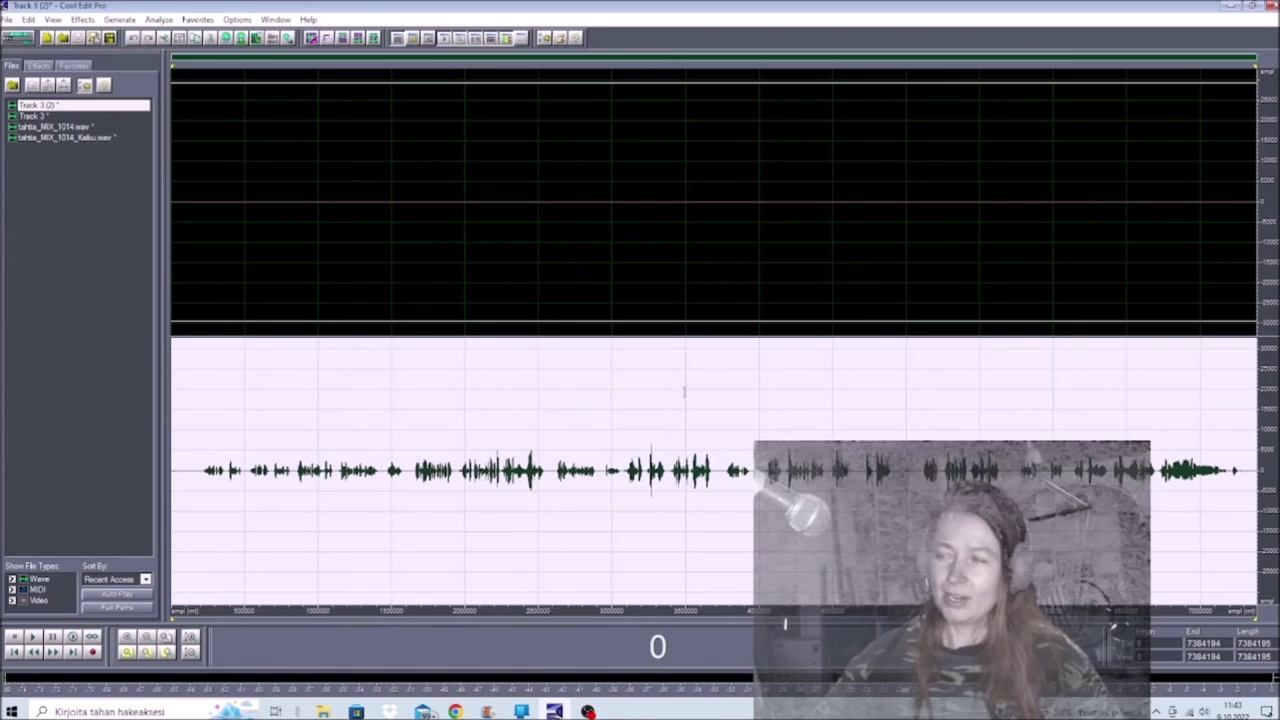
double_click(498, 92)
right_click(494, 89)
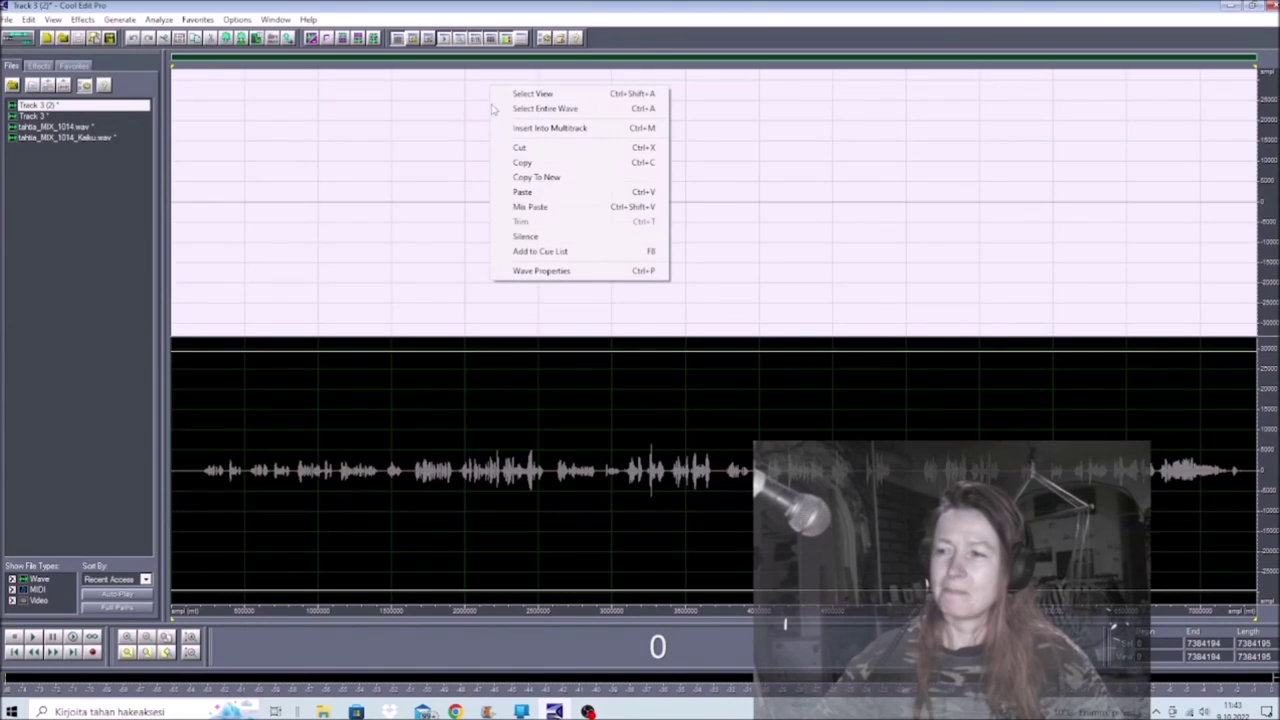
left_click(560, 196)
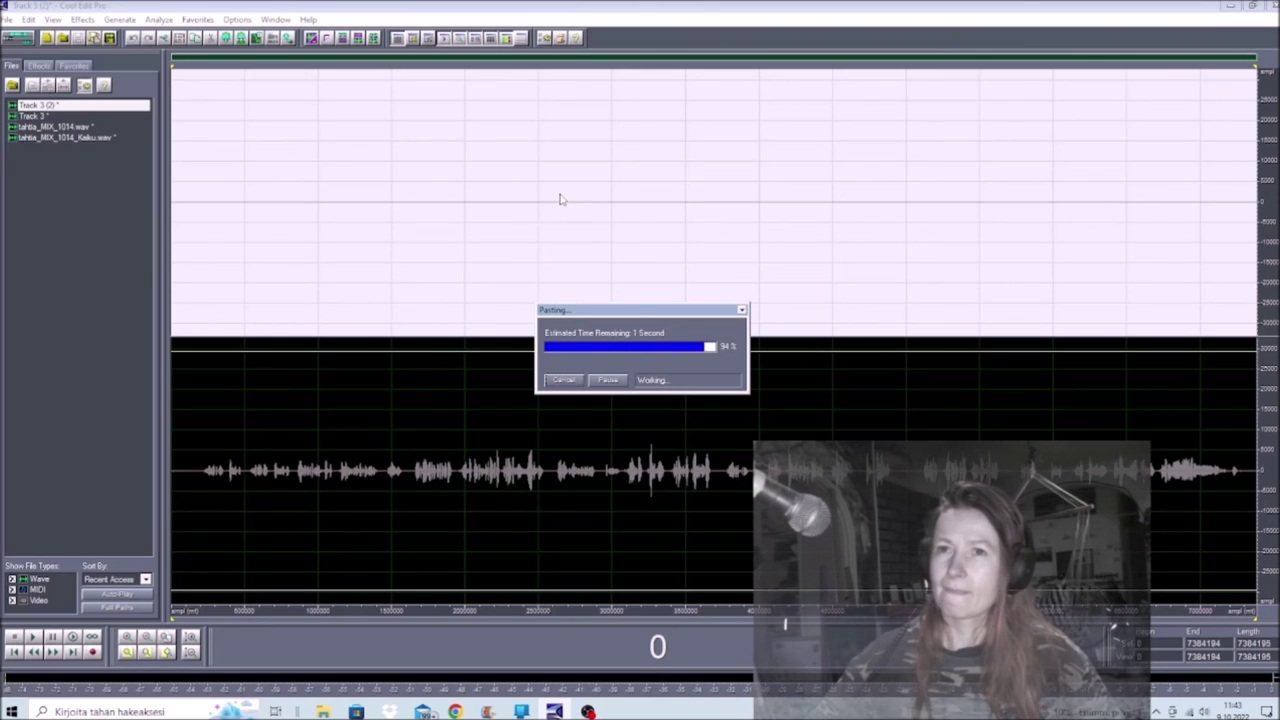
- Select both channels of the whole take and apply the Normalize effect to them
left_click(462, 259)
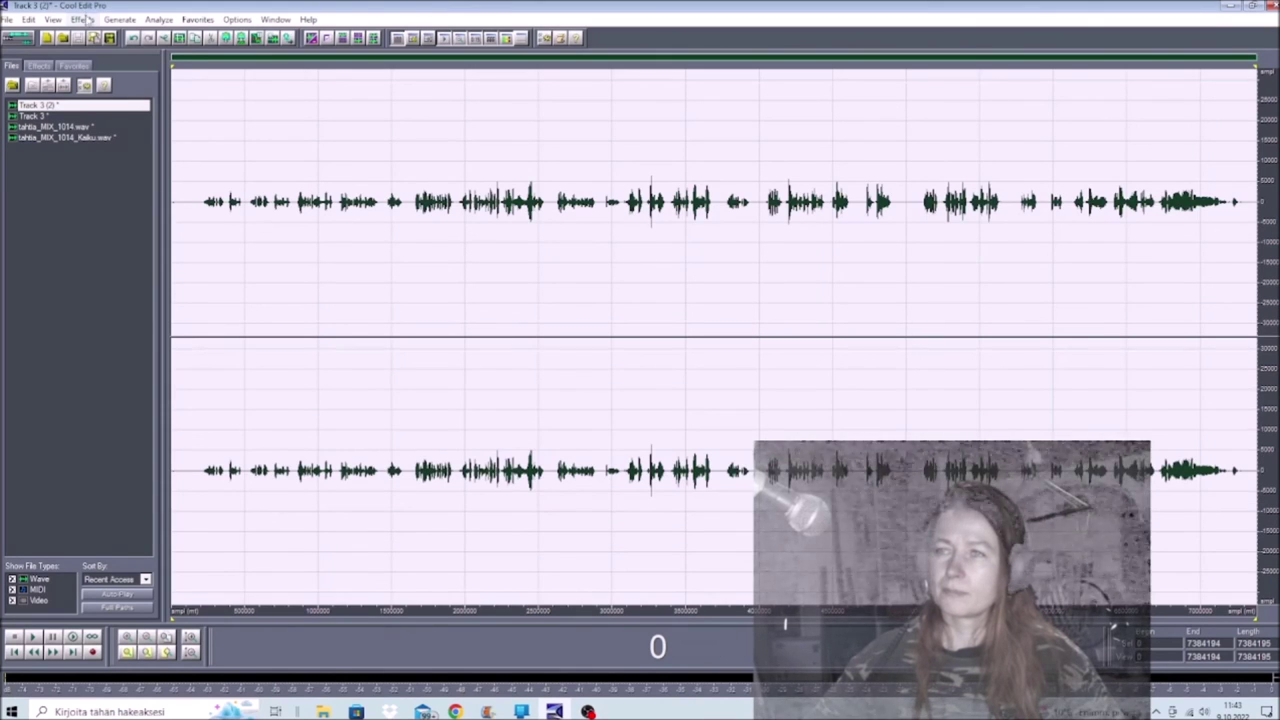
left_click(84, 19)
mouse_move(120, 84)
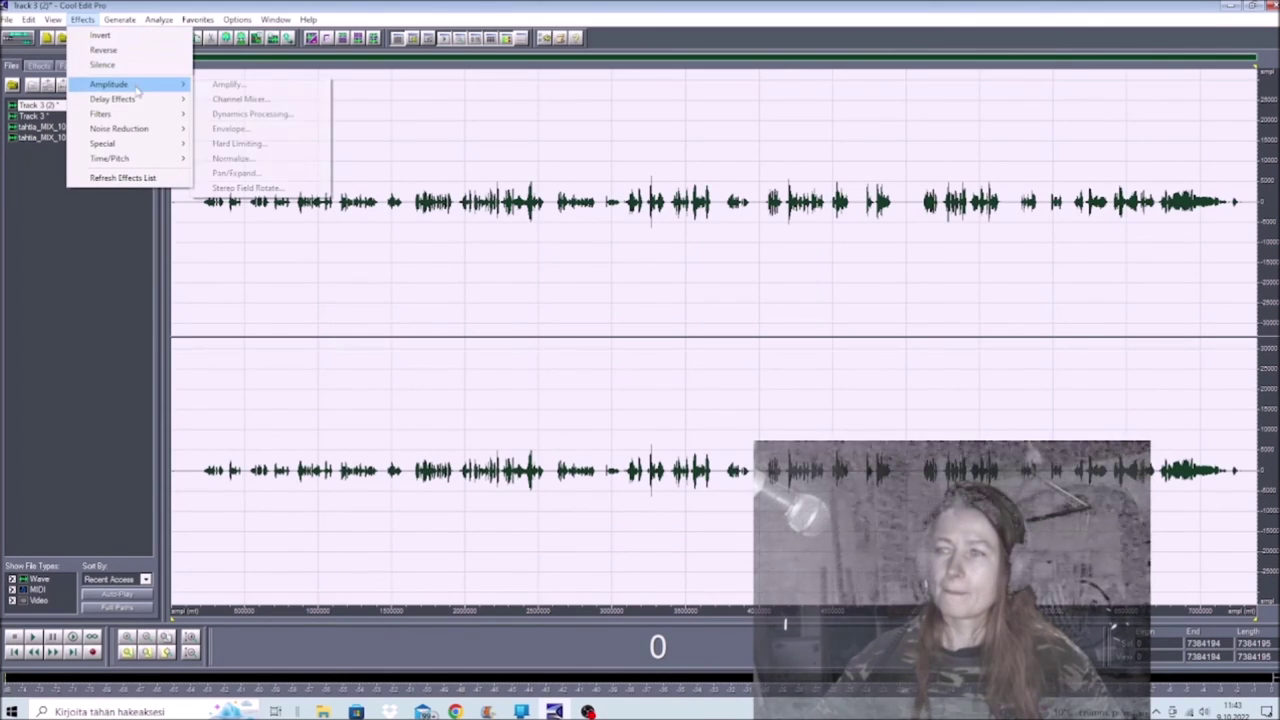
left_click(238, 158)
left_click(713, 343)
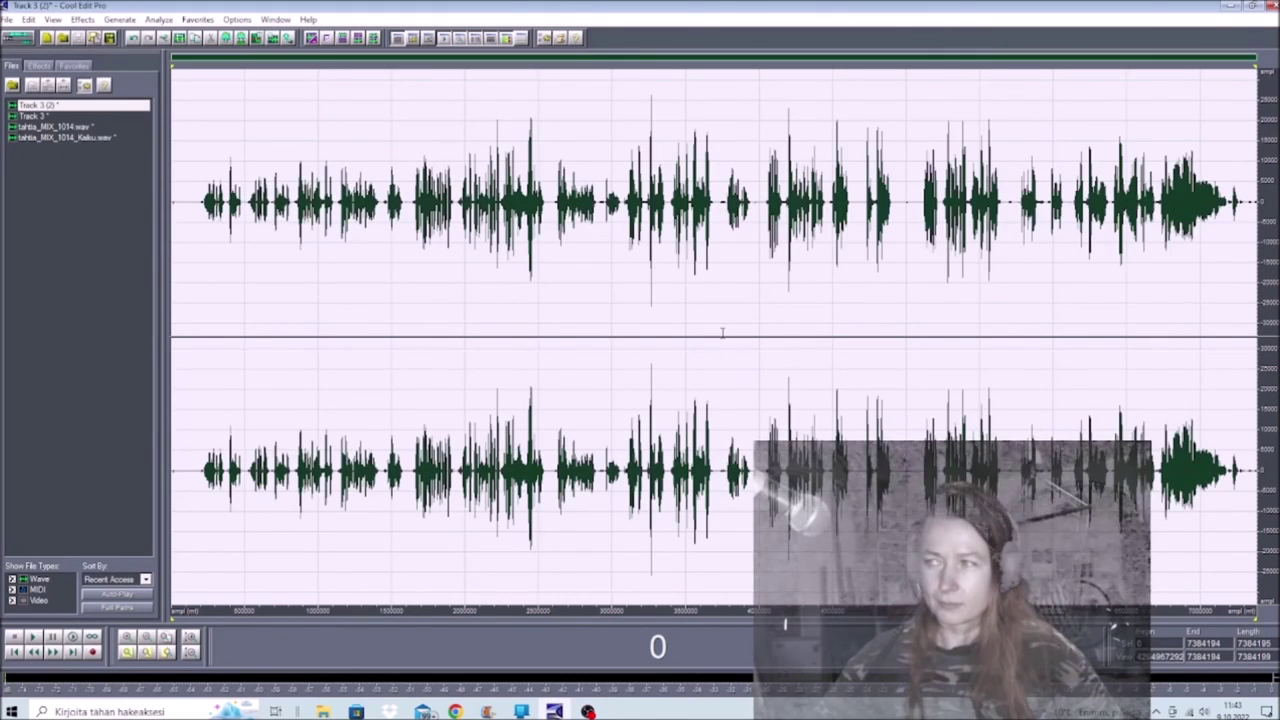
- Apply the Parametric Equalizer to the whole take with the Hum and Hiss Removal preset
left_click(83, 21)
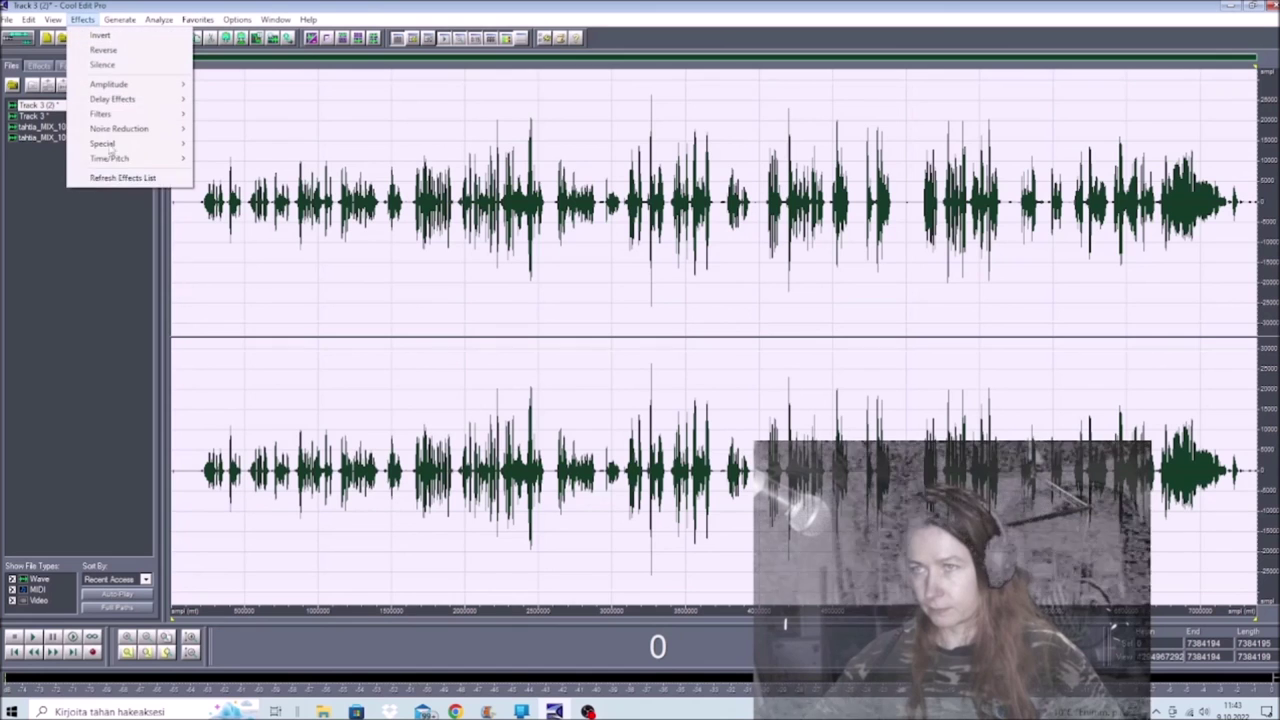
mouse_move(152, 118)
left_click(295, 188)
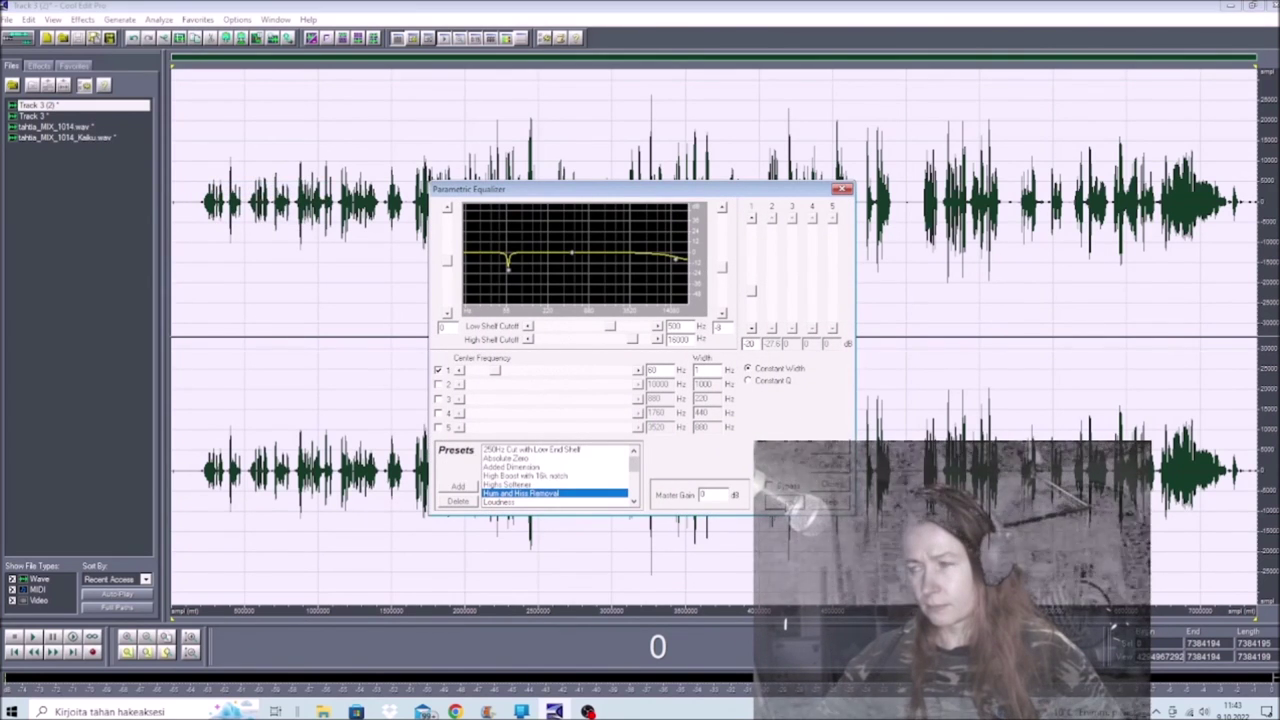
key("Return")
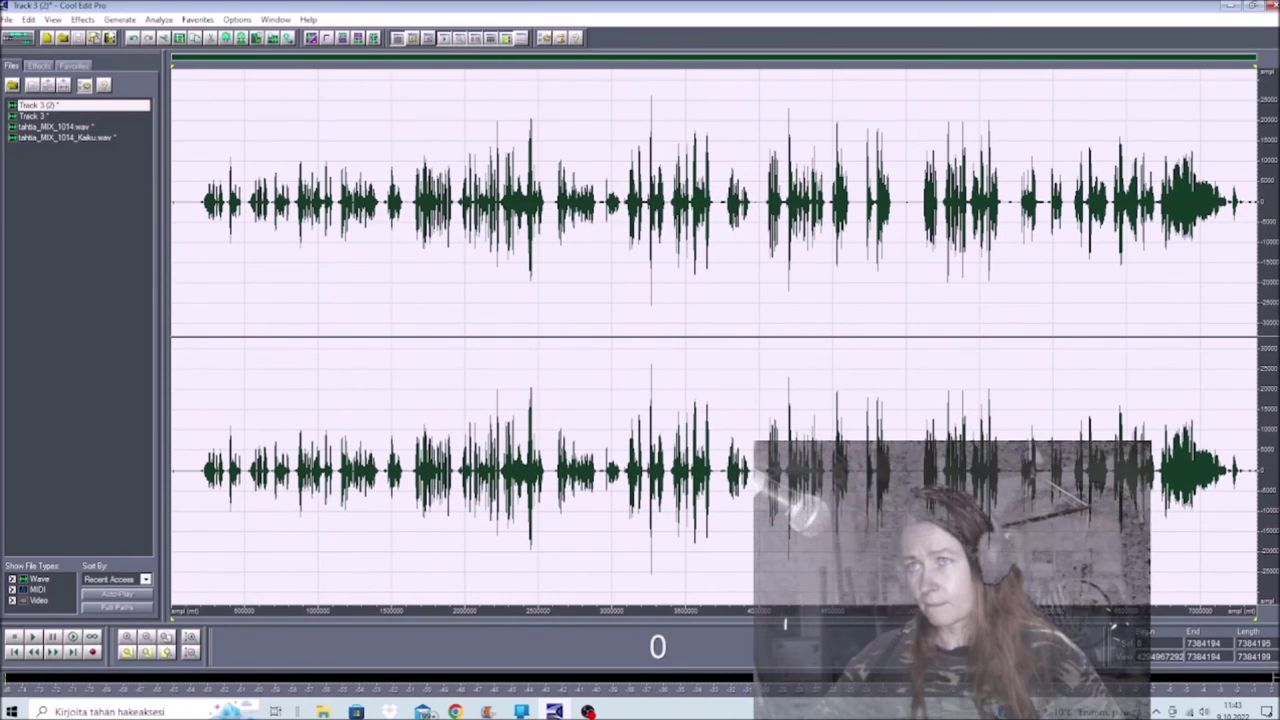
- Apply Reverb to the whole take with the Vocal - Nice Presence preset
left_click(82, 19)
mouse_move(120, 104)
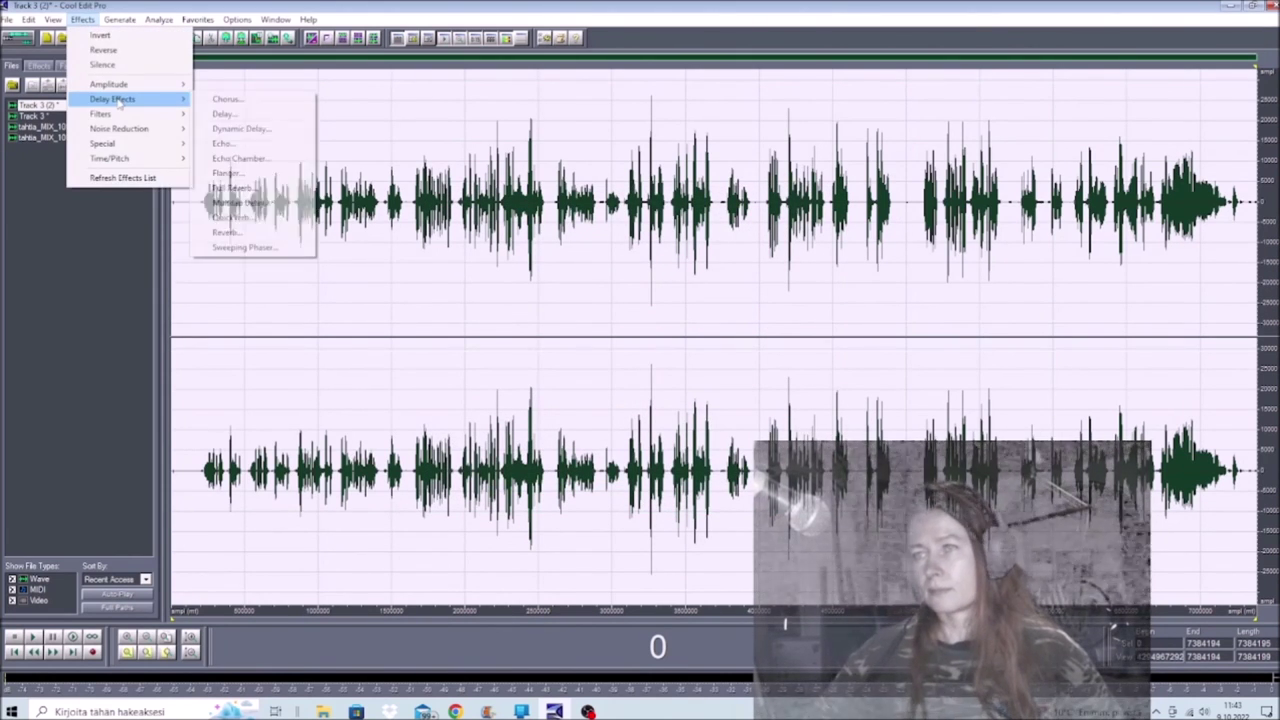
left_click(235, 232)
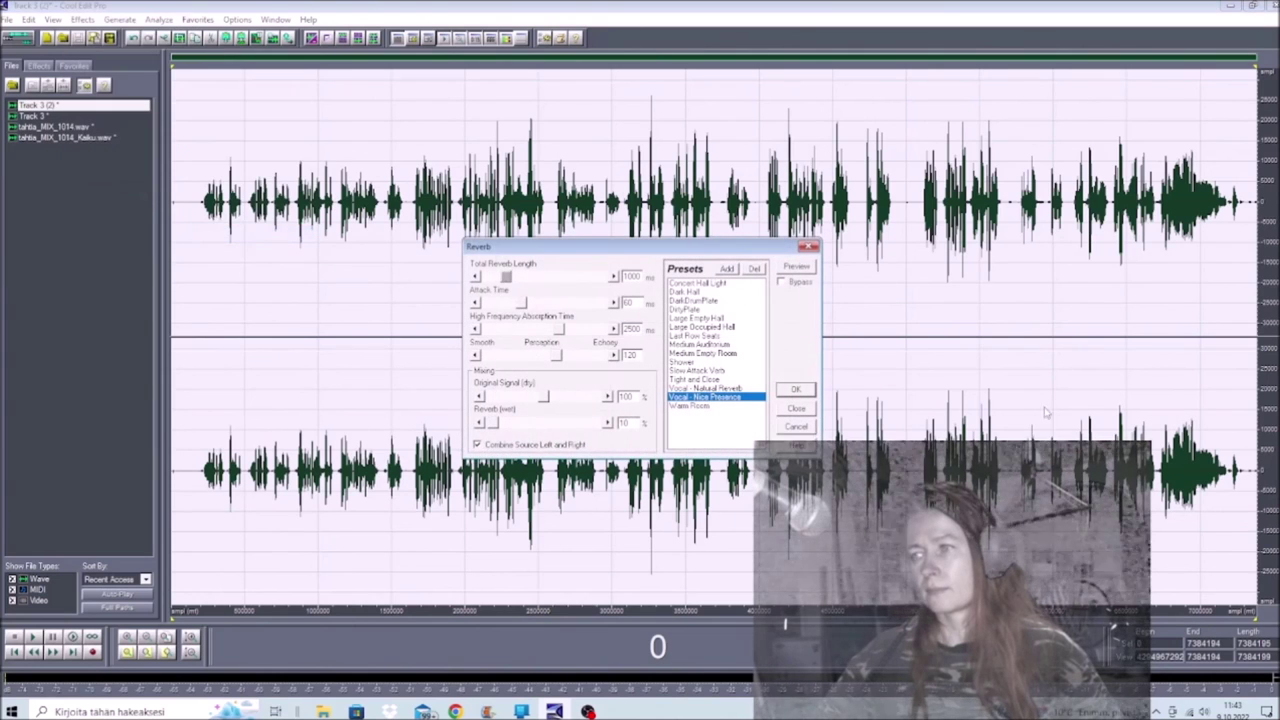
left_click(797, 389)
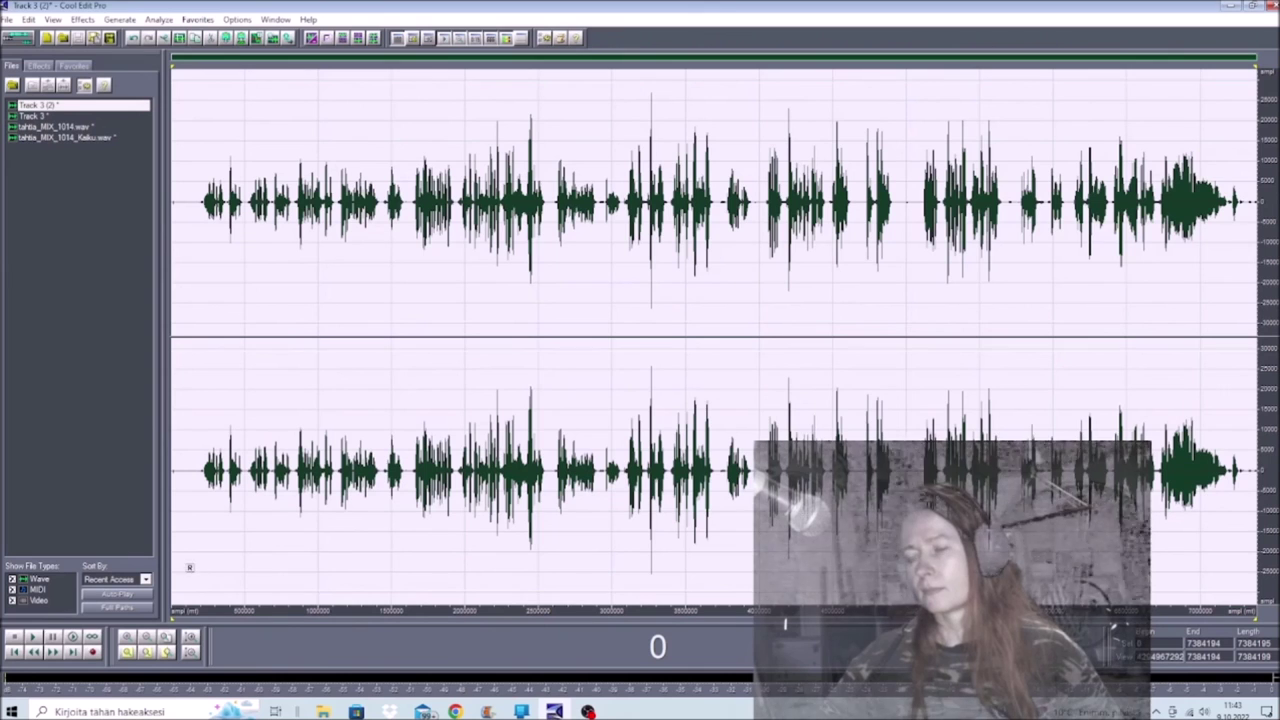
- Return to the multitrack session and play the mix with the processed vocal take from the beginning
left_click(12, 39)
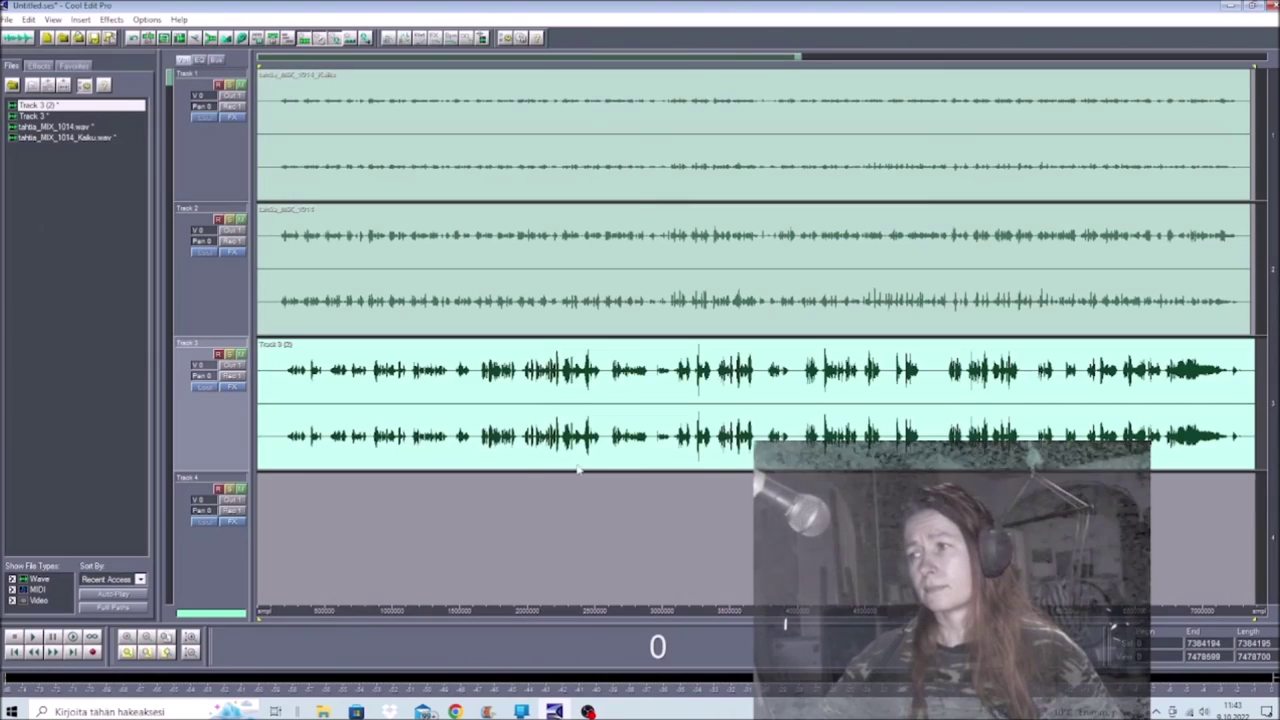
left_click(33, 637)
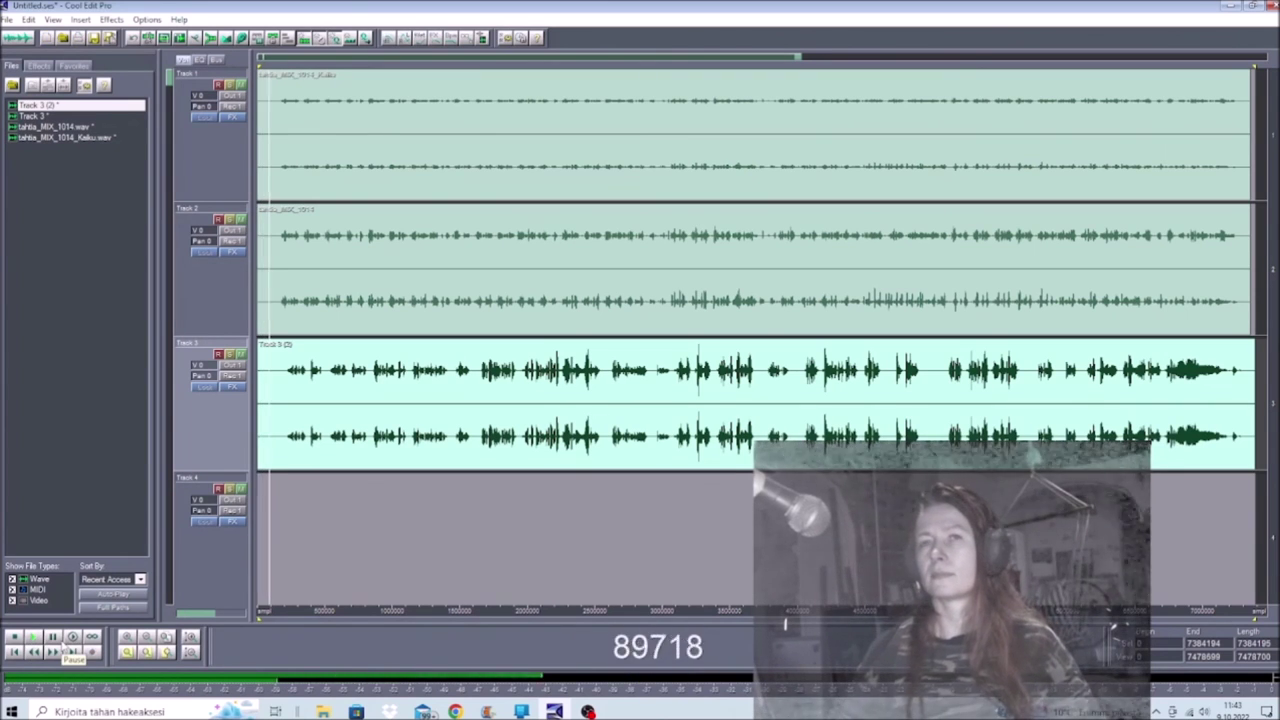